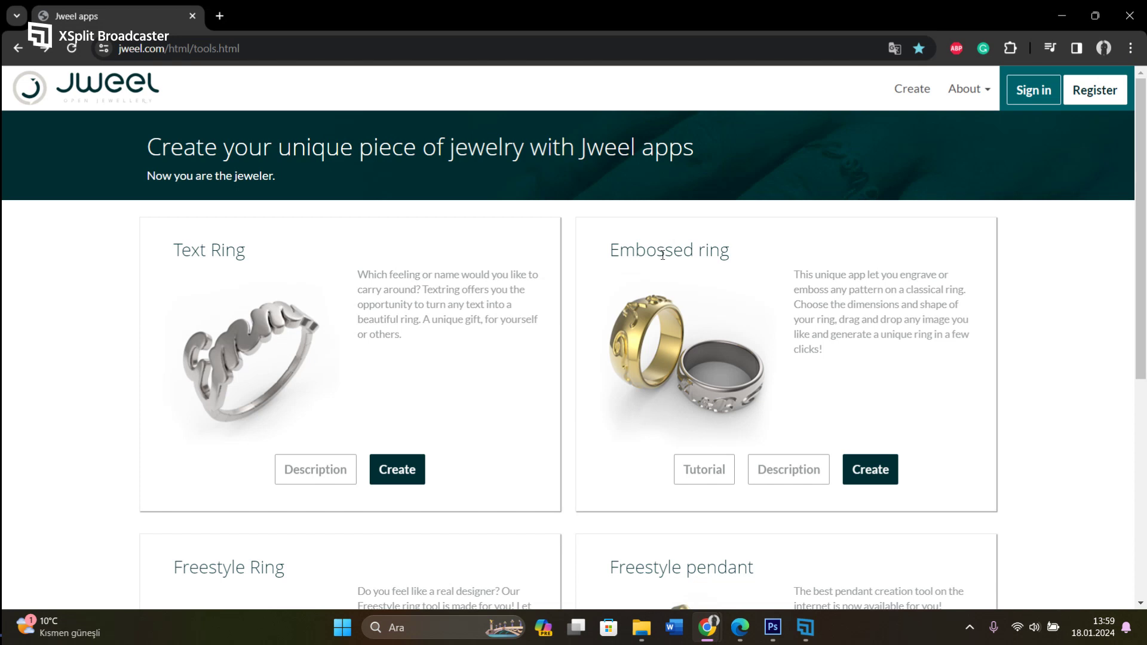
{"action": "left_click_drag", "start_coordinate": [641, 256], "coordinate": [720, 255]}
{"action": "left_click", "coordinate": [752, 300]}
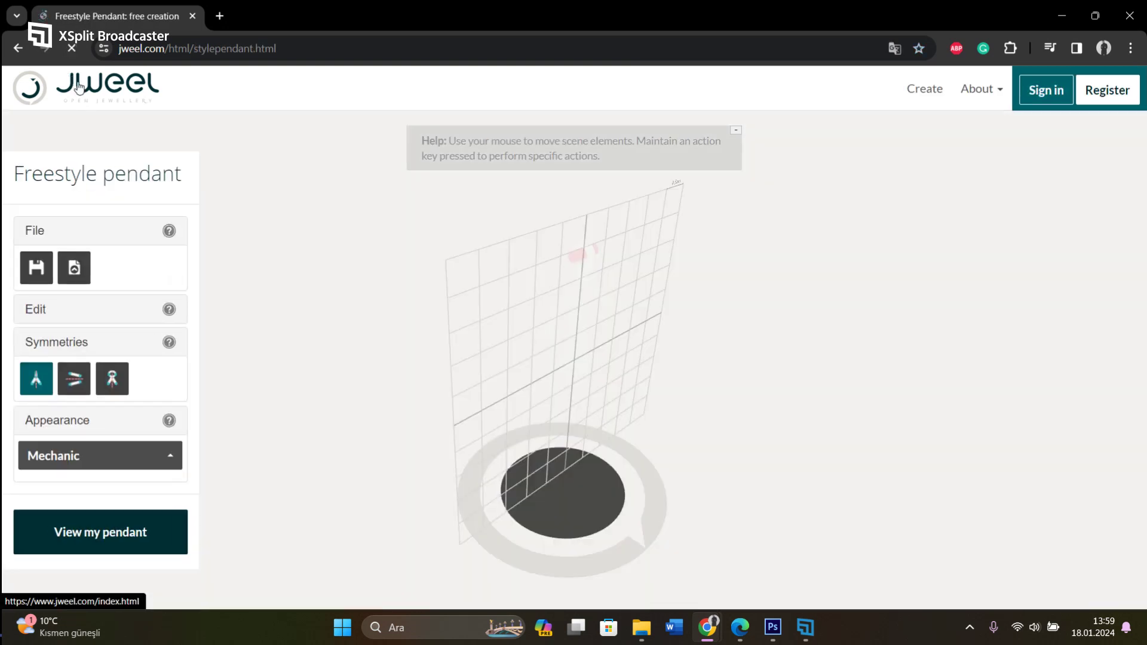
{"action": "left_click", "coordinate": [18, 48]}
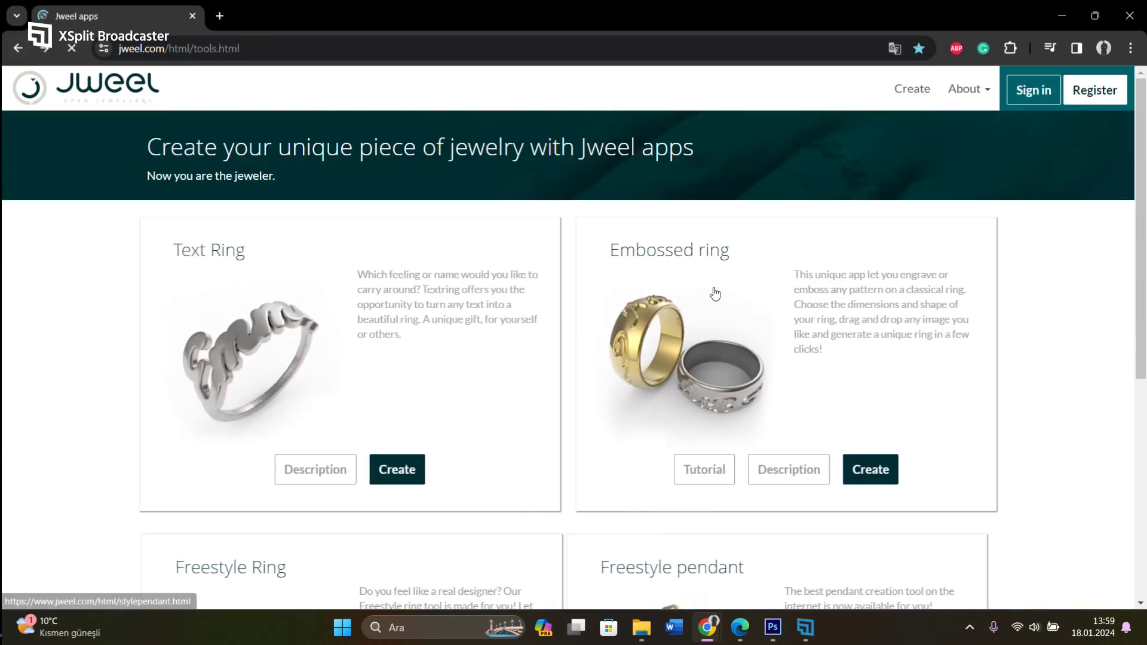
Look over the available jewelry apps and start creating a ring with the Embossed ring app
{"action": "scroll", "coordinate": [712, 289], "scroll_direction": "down", "scroll_amount": 5}
{"action": "scroll", "coordinate": [681, 197], "scroll_direction": "up", "scroll_amount": 4}
{"action": "left_click_drag", "start_coordinate": [658, 186], "coordinate": [731, 178]}
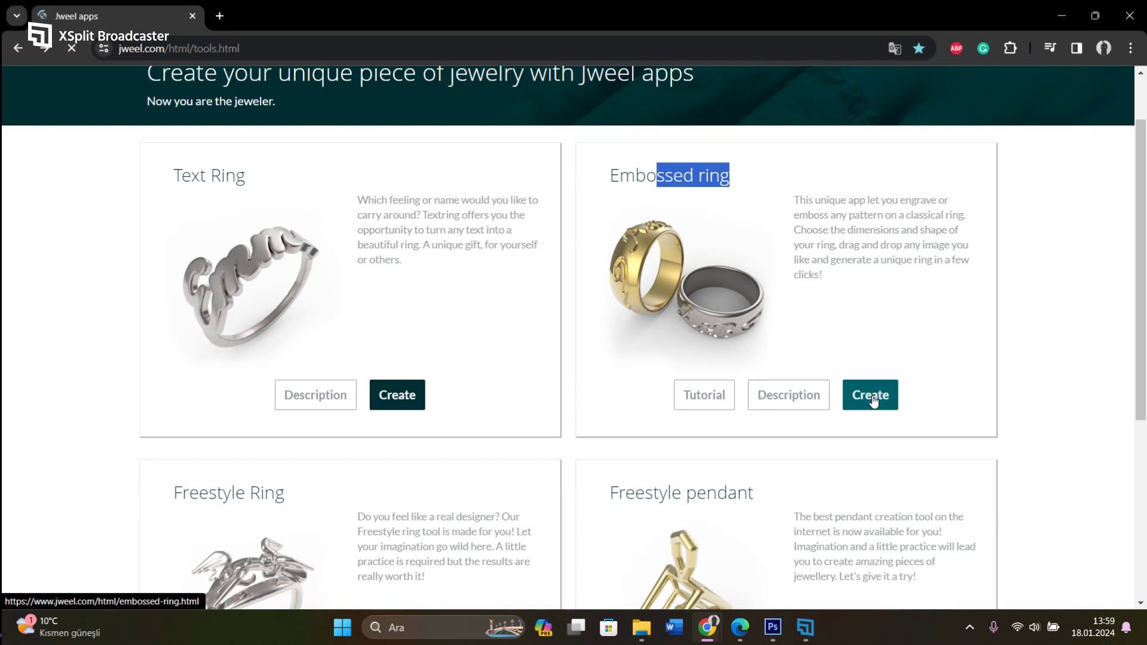
{"action": "left_click_drag", "start_coordinate": [955, 259], "coordinate": [956, 288]}
{"action": "scroll", "coordinate": [932, 353], "scroll_direction": "down", "scroll_amount": 5}
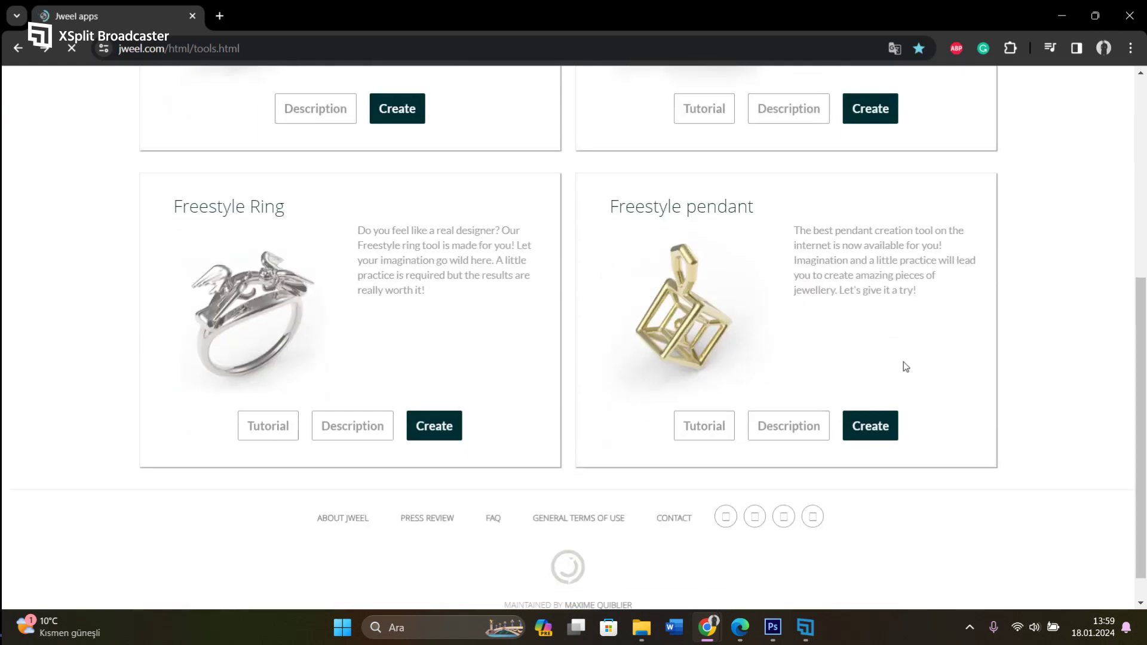
{"action": "scroll", "coordinate": [903, 364], "scroll_direction": "up", "scroll_amount": 6}
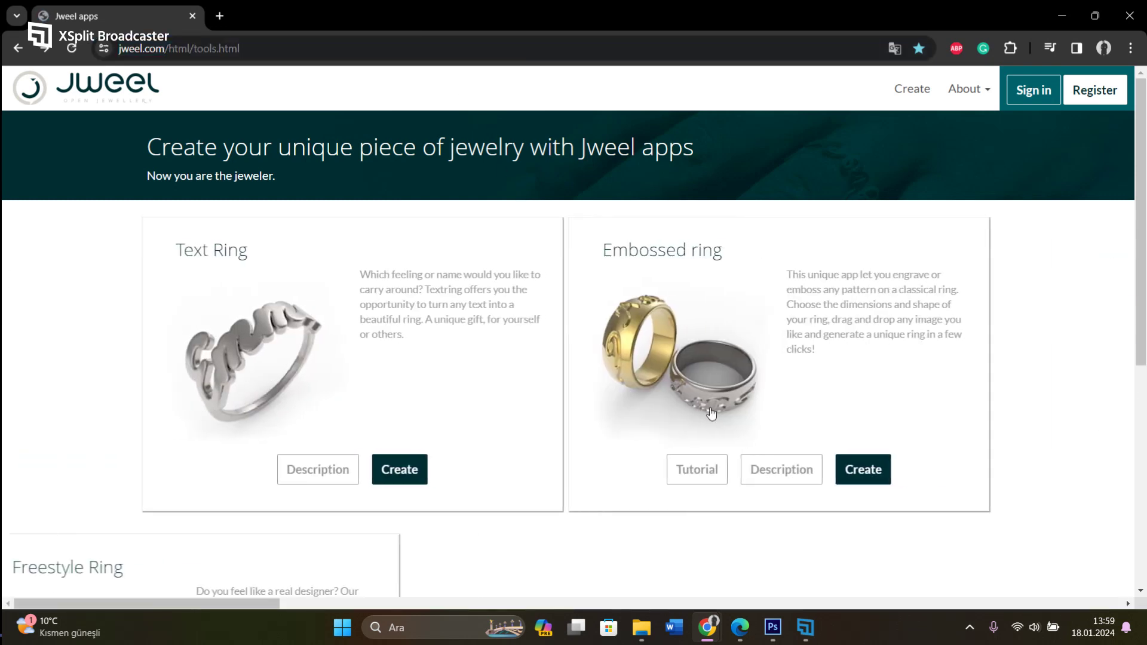
{"action": "left_click", "coordinate": [891, 476]}
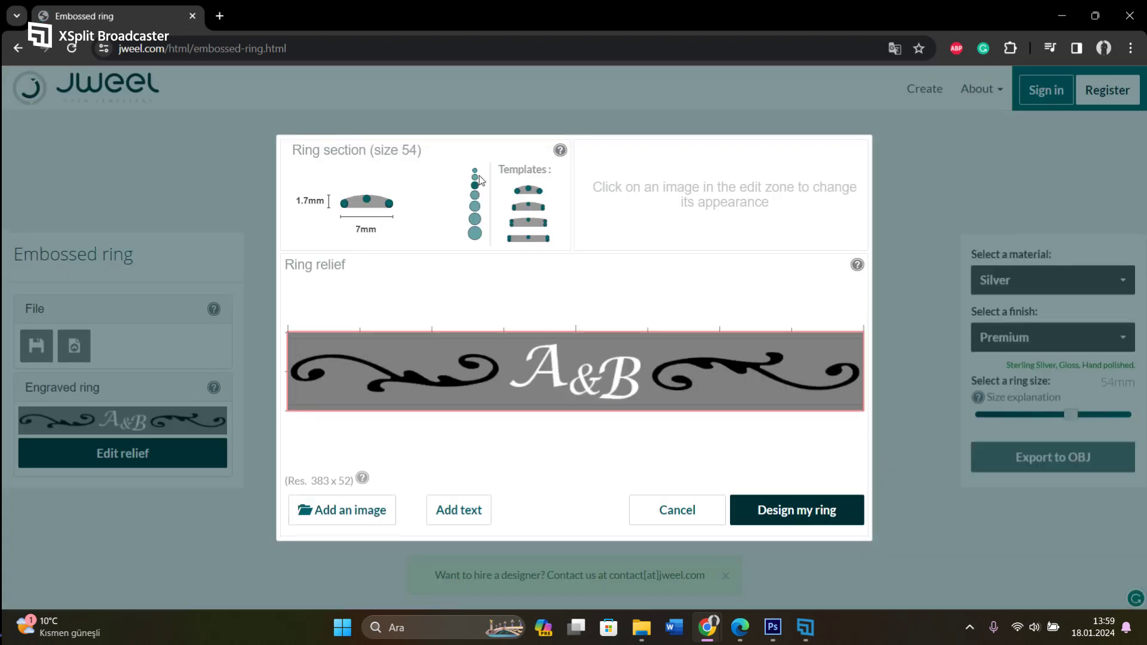
Try several control-point sizes on the 7 mm wide ring section, ending at a thickness of 2.3 mm
{"action": "left_click_drag", "start_coordinate": [391, 150], "coordinate": [418, 151]}
{"action": "left_click", "coordinate": [475, 207]}
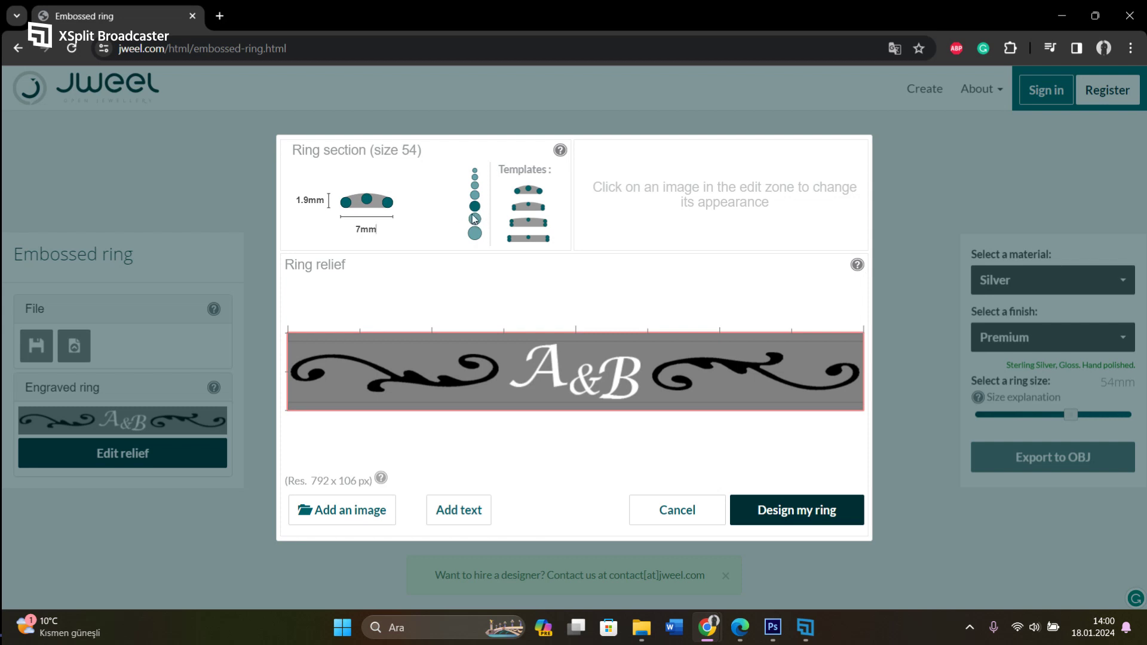
{"action": "left_click", "coordinate": [476, 178]}
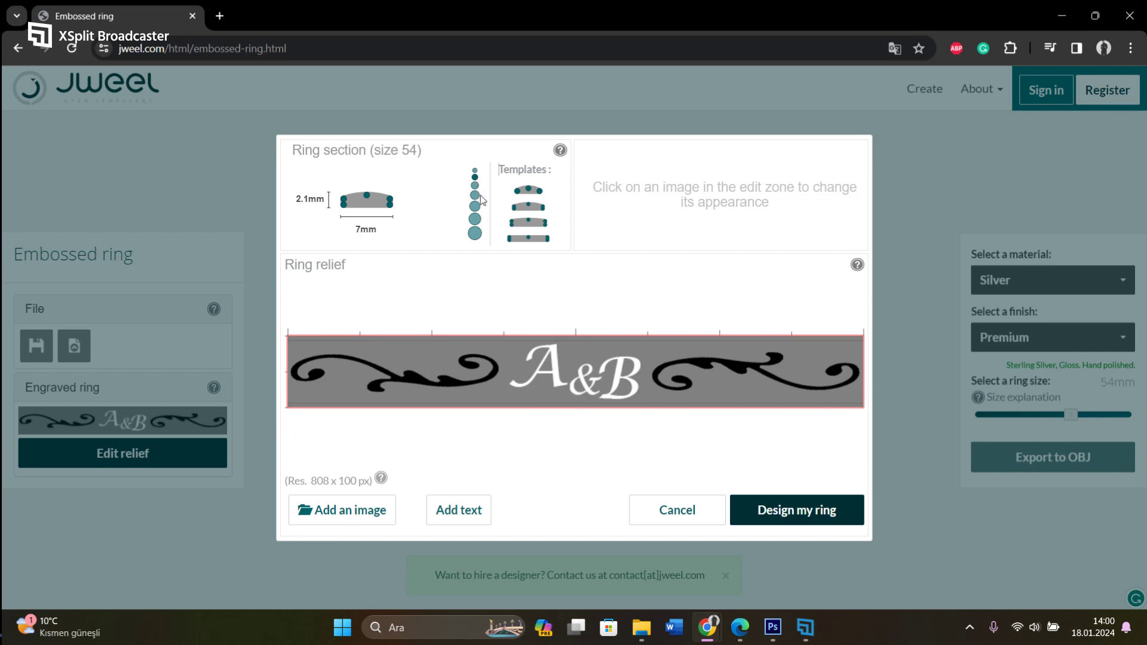
{"action": "left_click", "coordinate": [474, 206]}
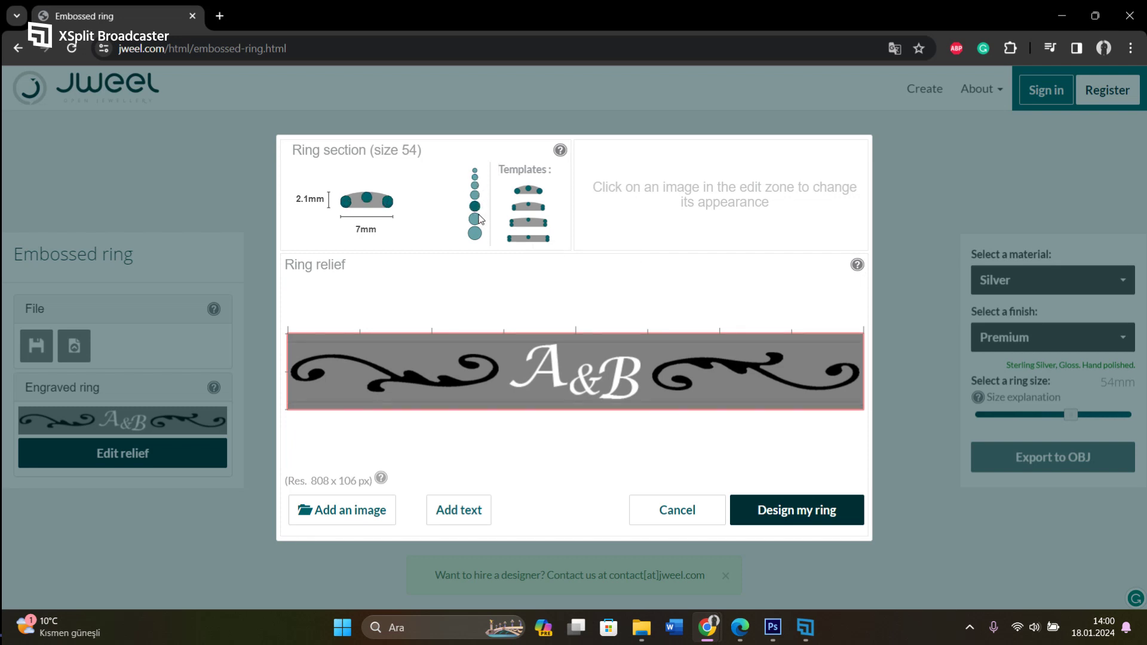
{"action": "left_click", "coordinate": [476, 197]}
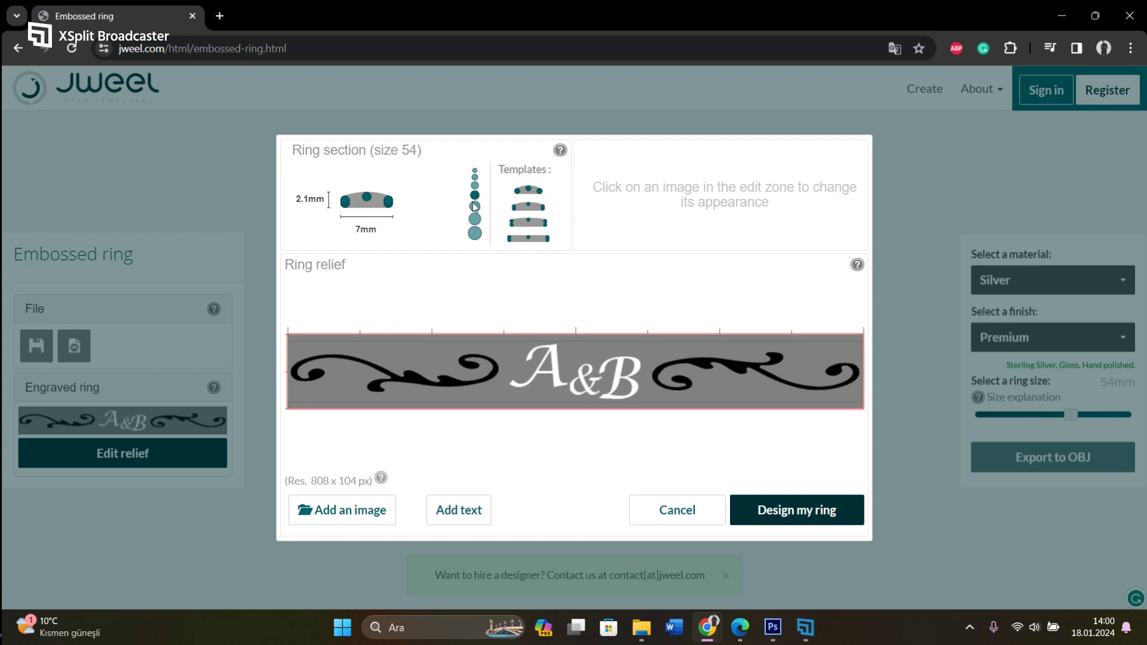
{"action": "left_click", "coordinate": [475, 186]}
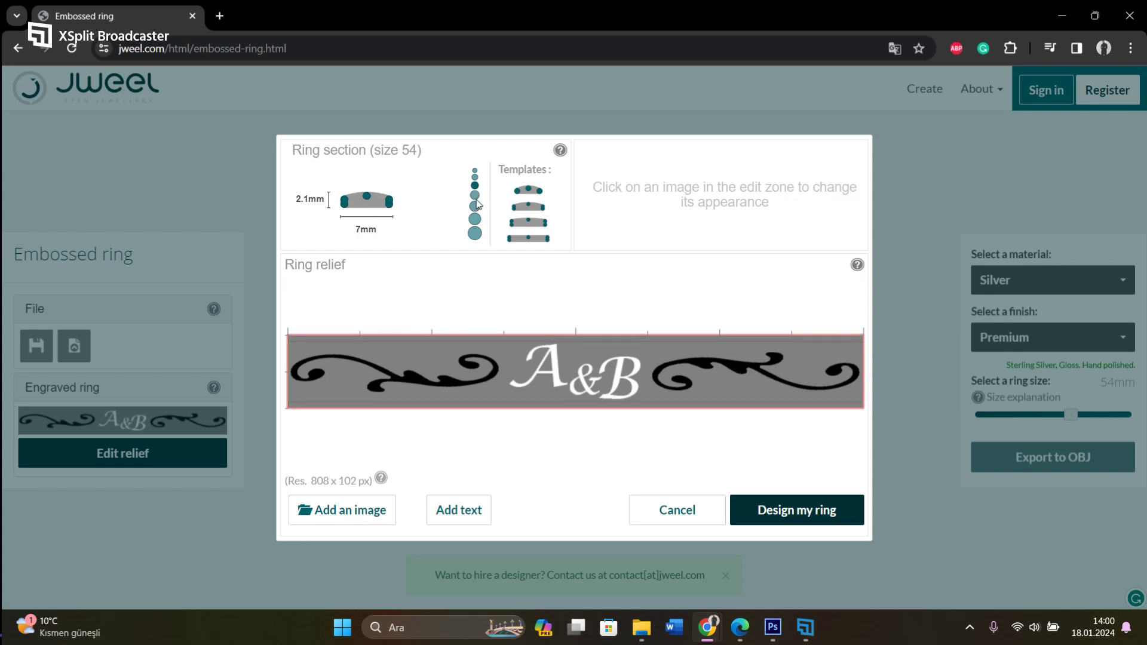
{"action": "triple_click", "coordinate": [475, 235]}
{"action": "left_click", "coordinate": [475, 219]}
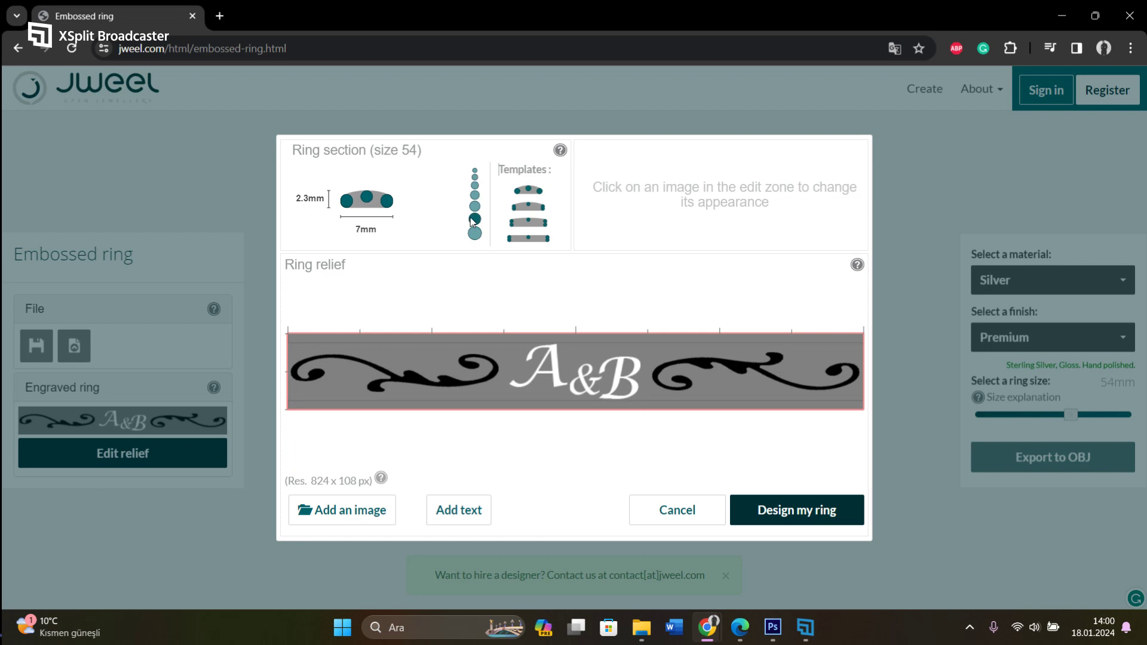
Try the domed and rounded template with different control-point sizes, ending with a 6 mm wide, 2.2 mm thick section
{"action": "left_click", "coordinate": [520, 196]}
{"action": "left_click", "coordinate": [475, 178]}
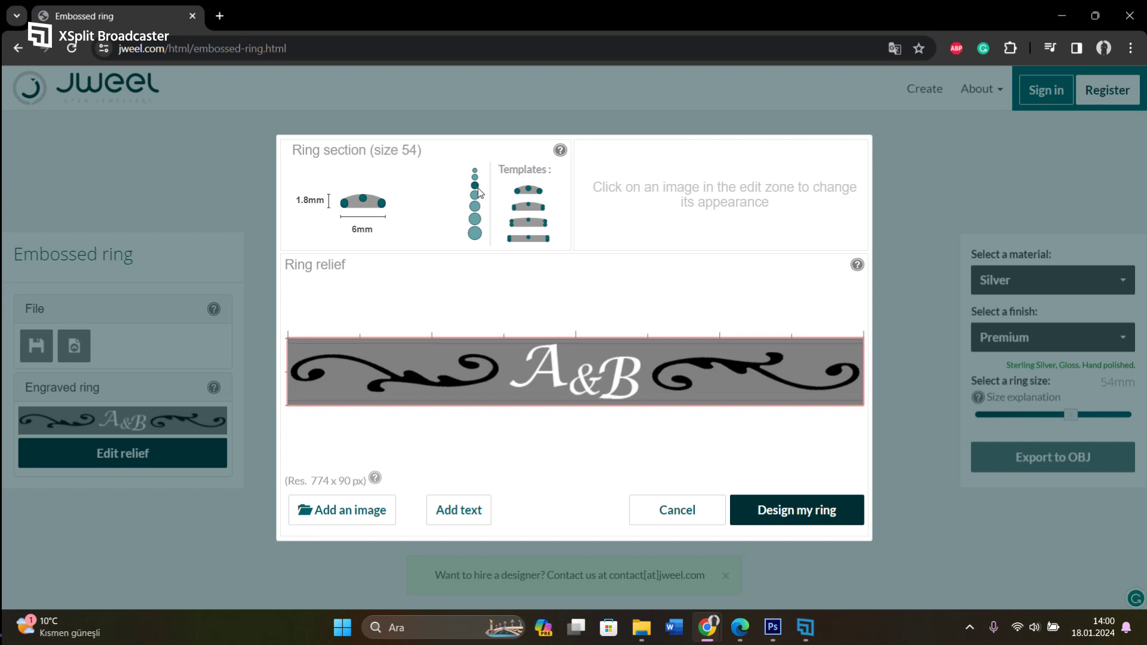
{"action": "left_click", "coordinate": [475, 206]}
{"action": "left_click", "coordinate": [477, 219]}
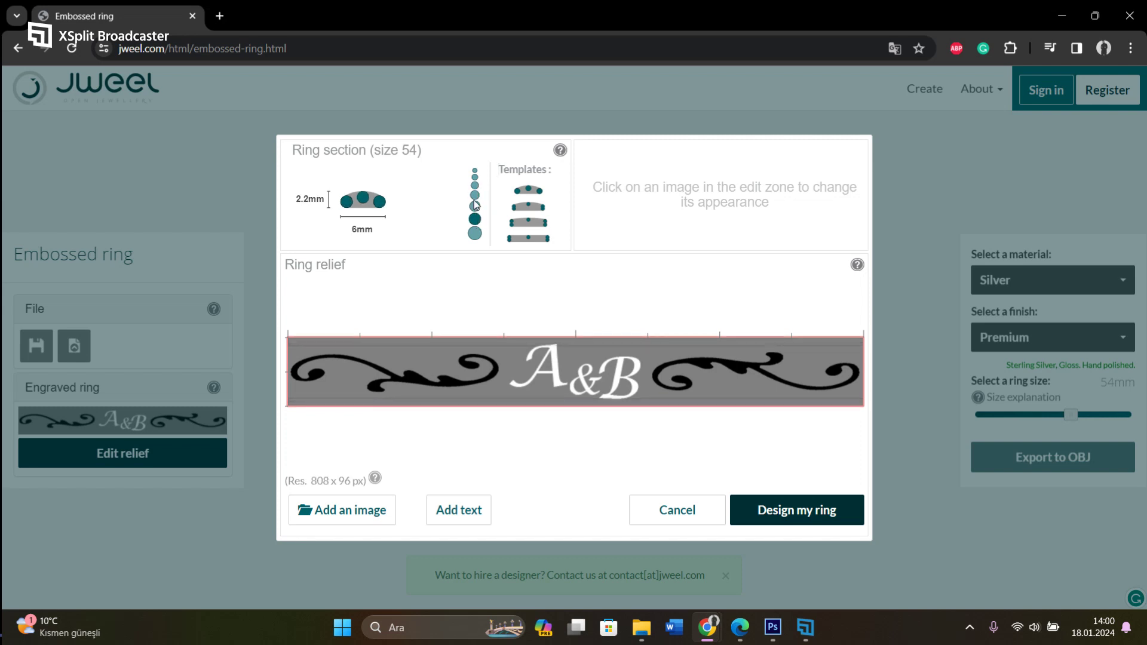
{"action": "left_click", "coordinate": [476, 197]}
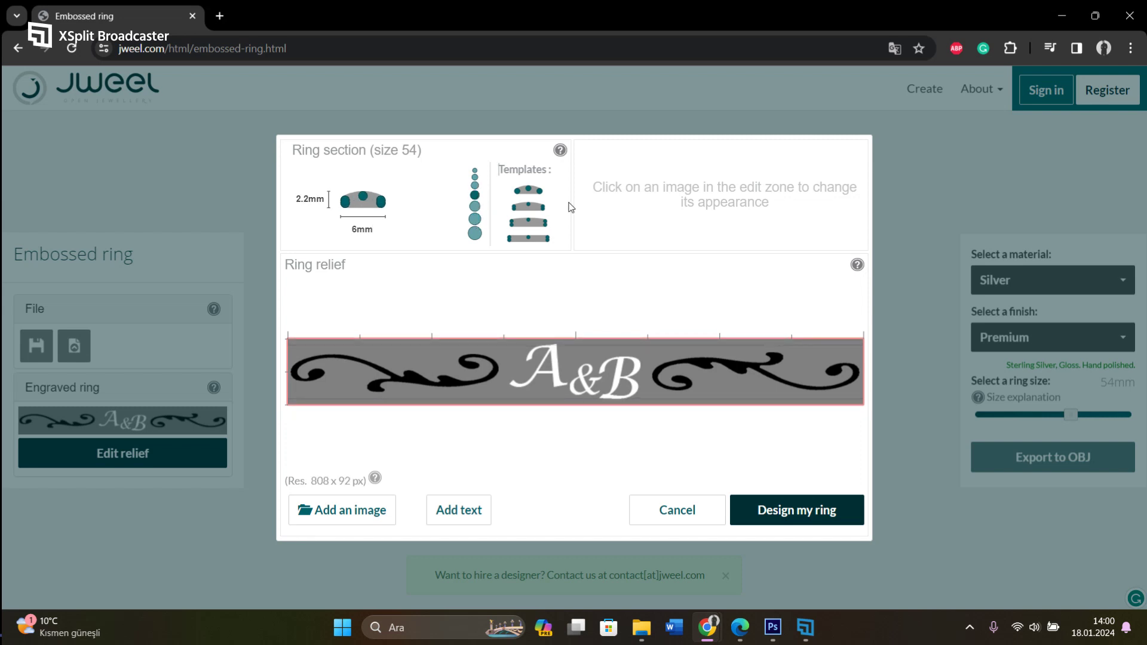
Preview the ring templates and give the ring section a domed profile 7 mm wide and 2.3 mm thick
{"action": "mouse_move", "coordinate": [518, 206]}
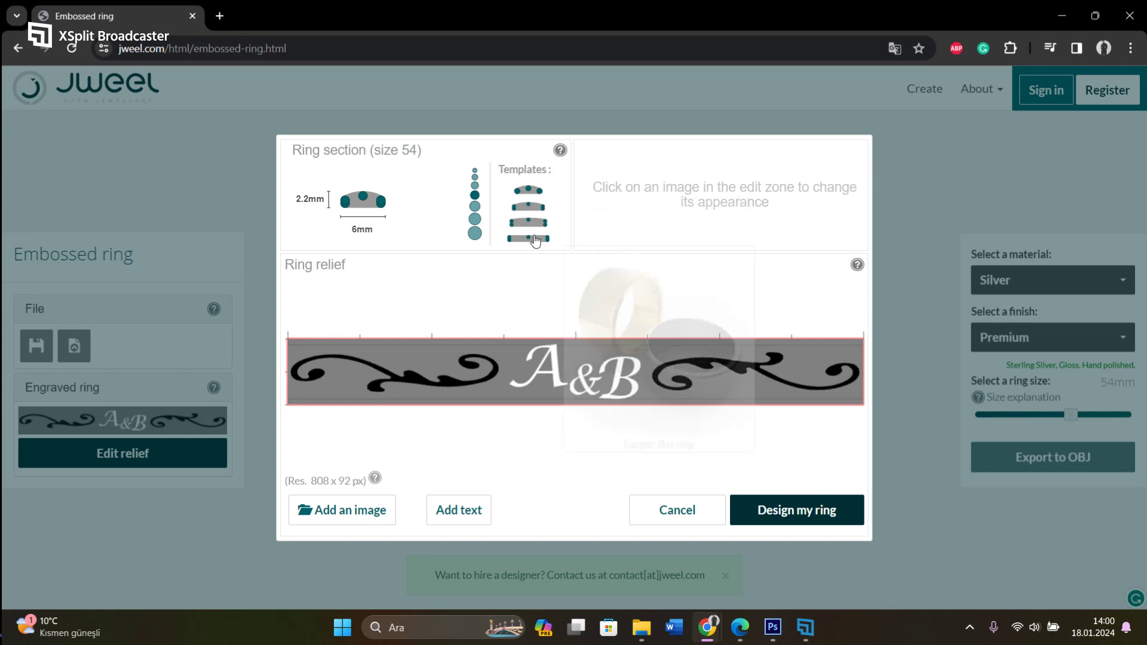
{"action": "mouse_move", "coordinate": [535, 241]}
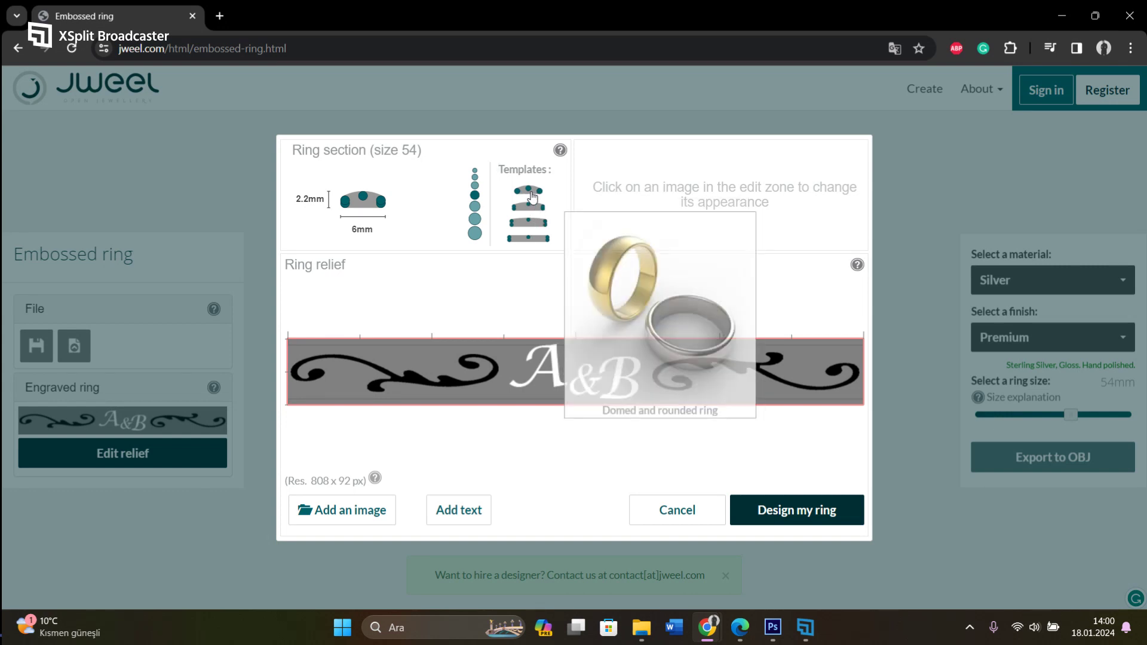
{"action": "left_click", "coordinate": [527, 213]}
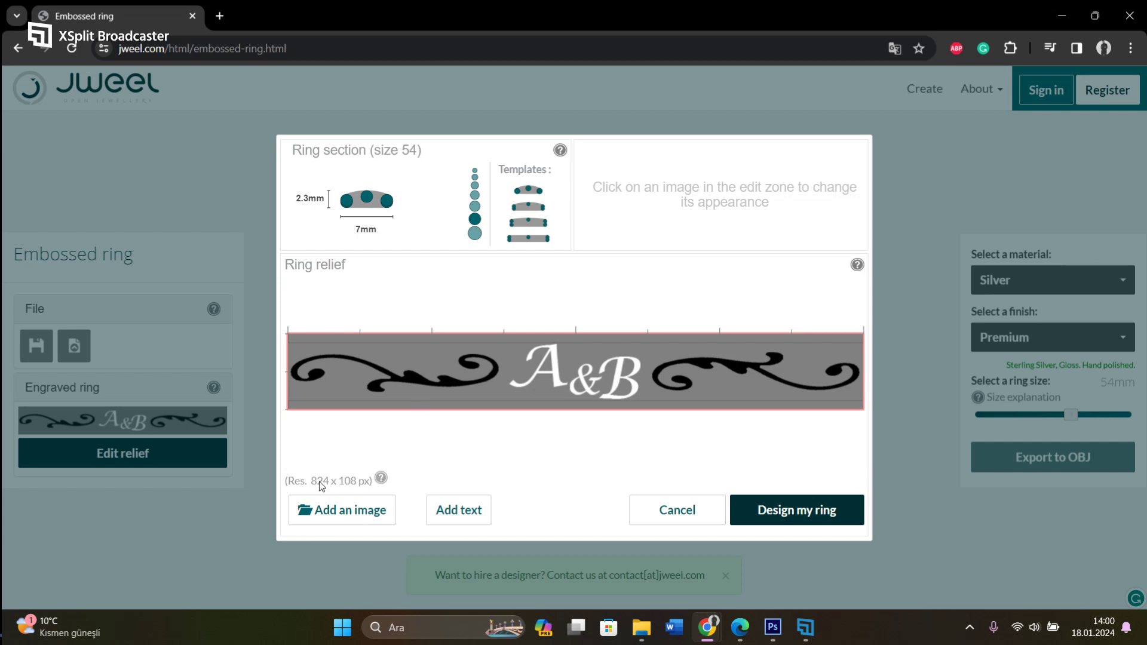
Delete the left ornament, the A&B lettering and the right ornament from the ring relief
{"action": "left_click", "coordinate": [379, 378]}
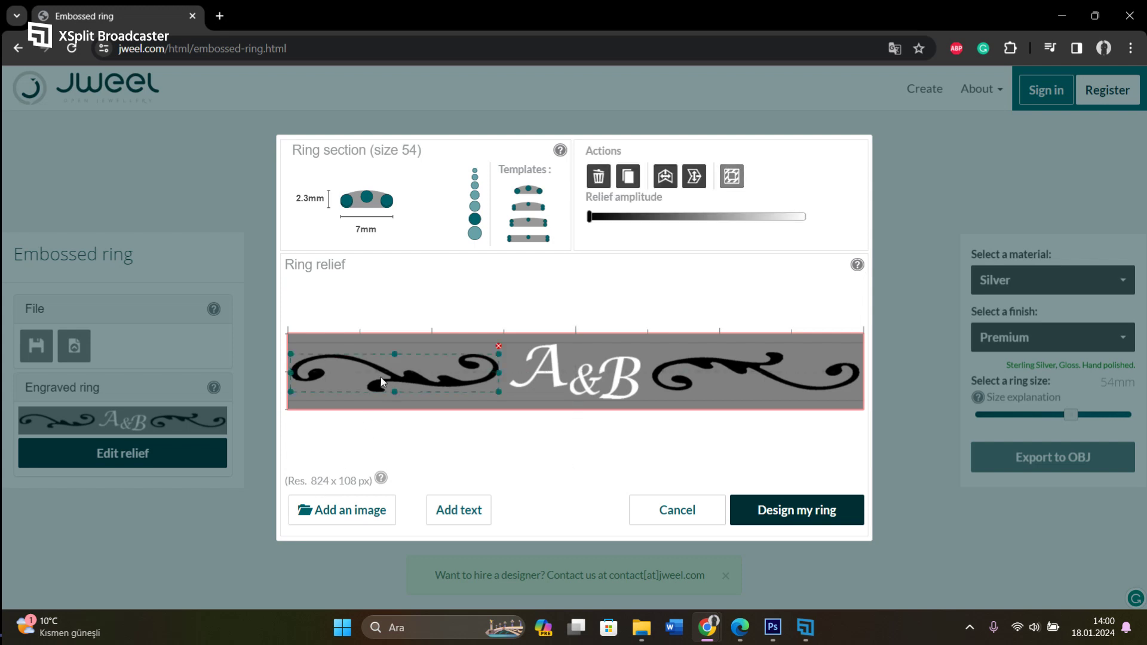
{"action": "key", "text": "Delete"}
{"action": "left_click", "coordinate": [545, 382]}
{"action": "key", "text": "Delete"}
{"action": "left_click", "coordinate": [686, 363]}
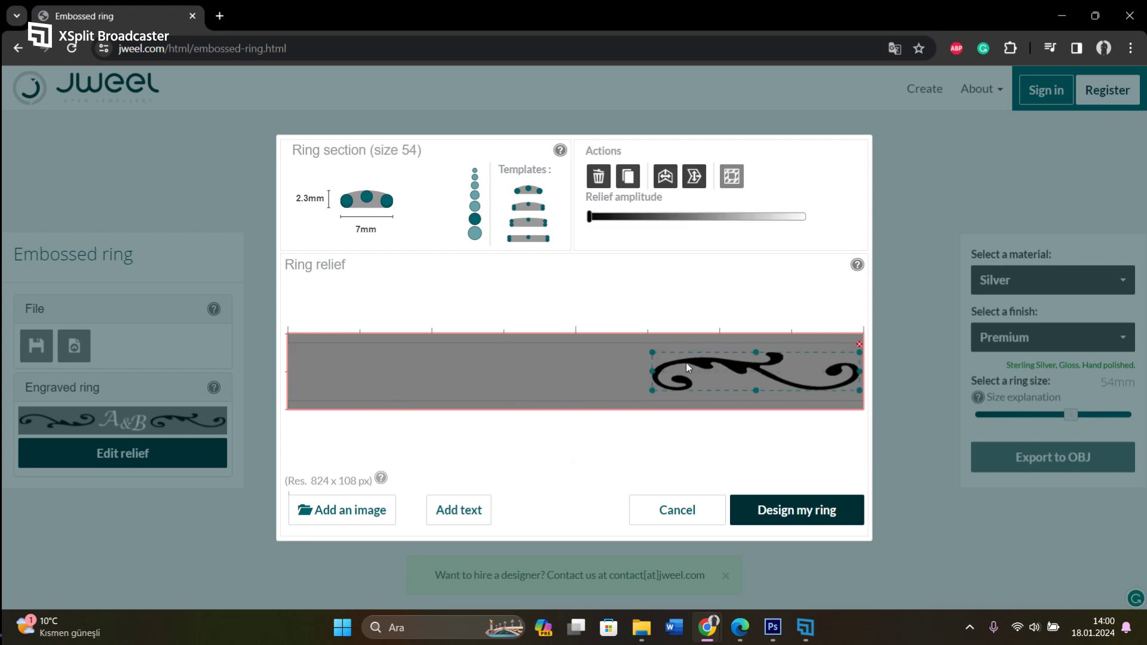
{"action": "key", "text": "Delete"}
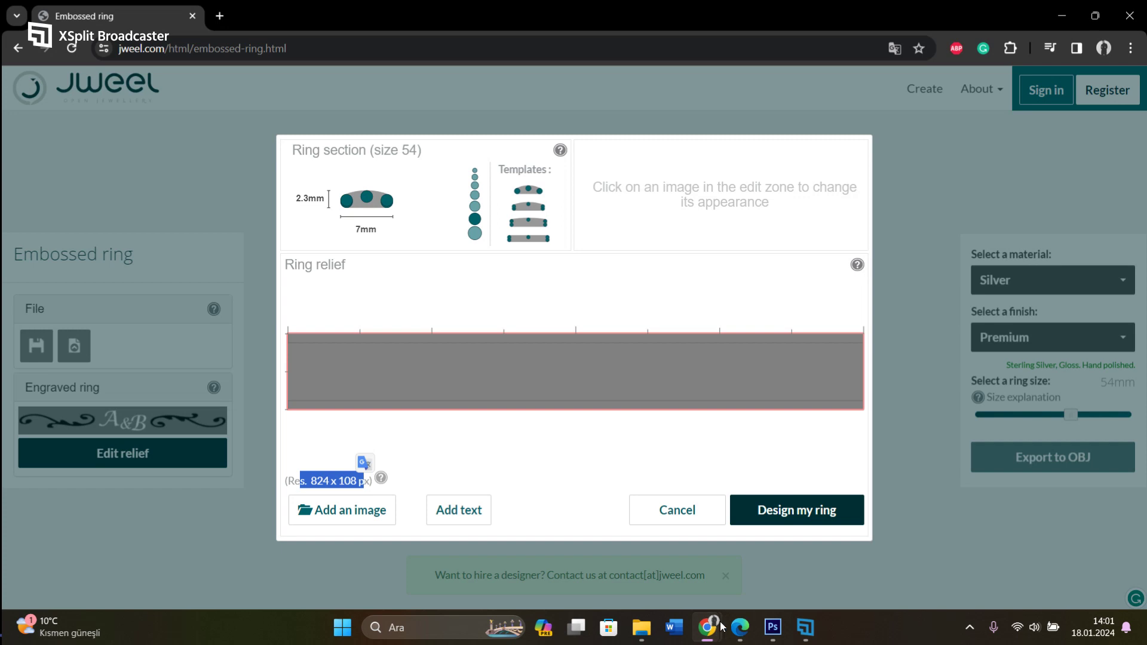
{"action": "left_click", "coordinate": [740, 627]}
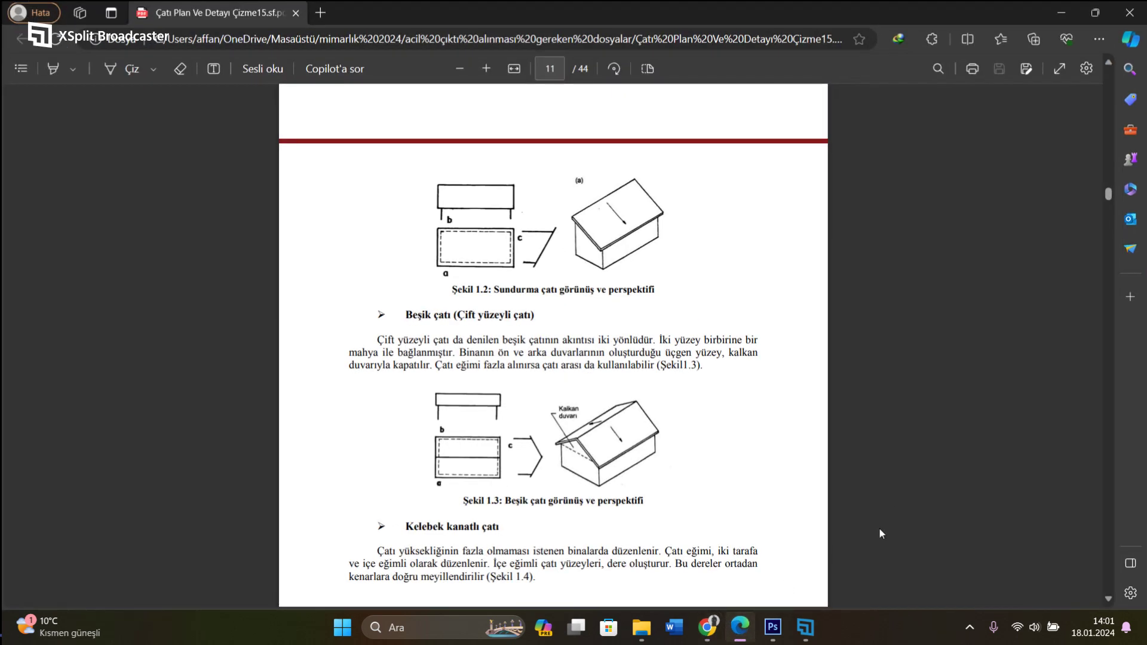
{"action": "left_click", "coordinate": [1144, 7]}
{"action": "mouse_move", "coordinate": [724, 627]}
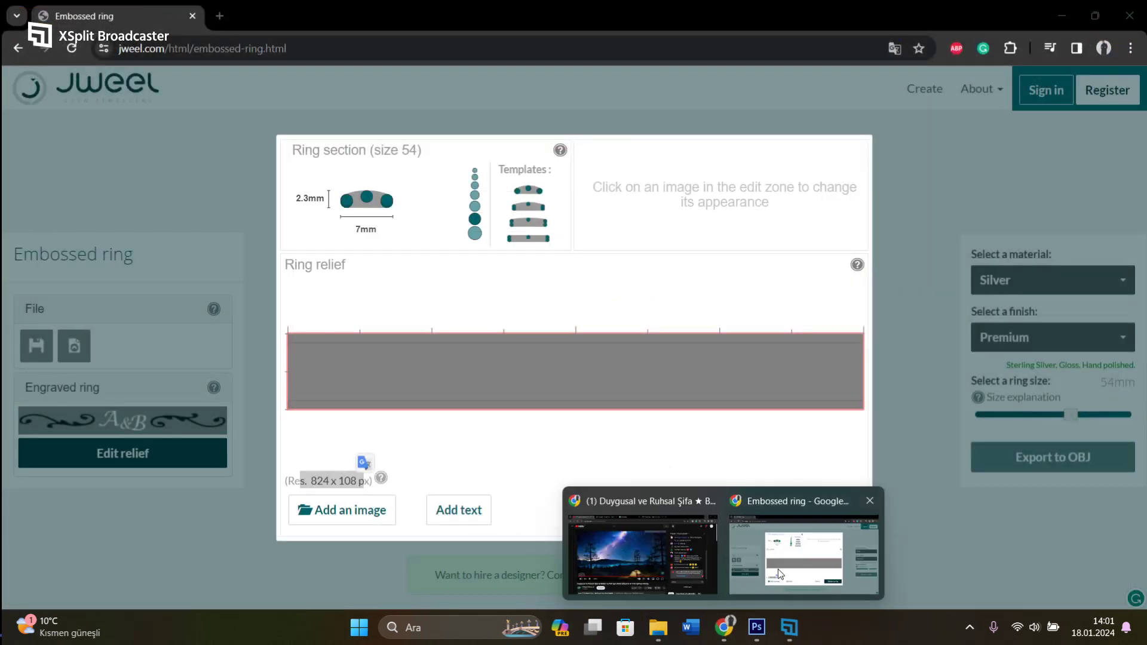
Search Google Images for "2d flower pattern" in a new browser tab and narrow the results to "flower vector 2d"
{"action": "left_click", "coordinate": [219, 16]}
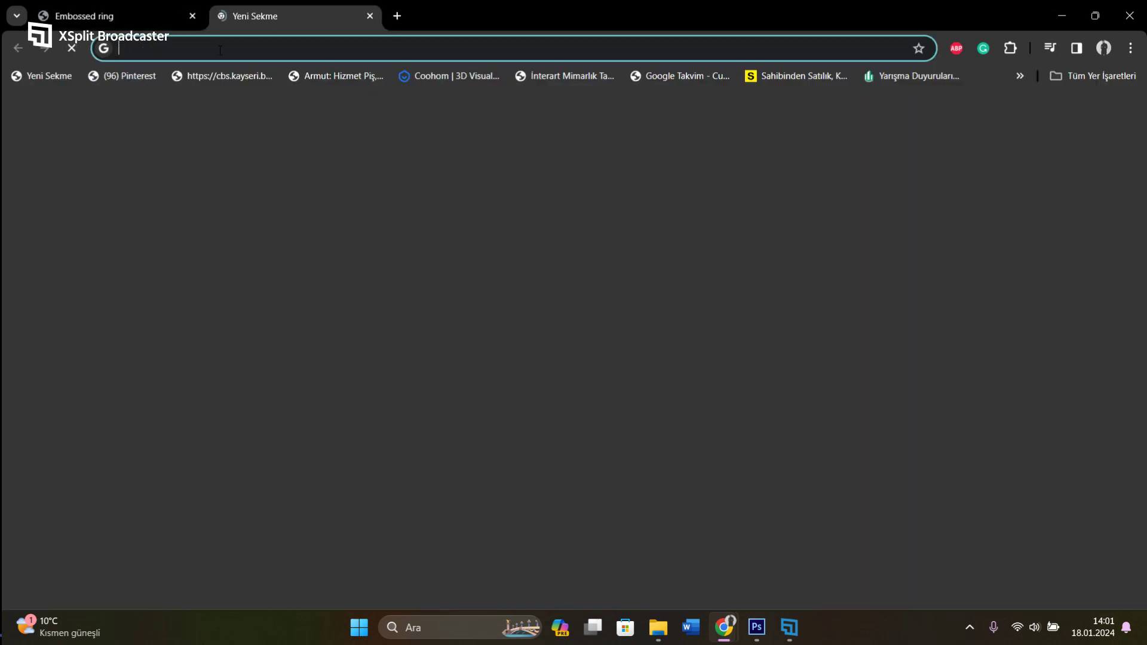
{"action": "type", "text": "2d flower pattern"}
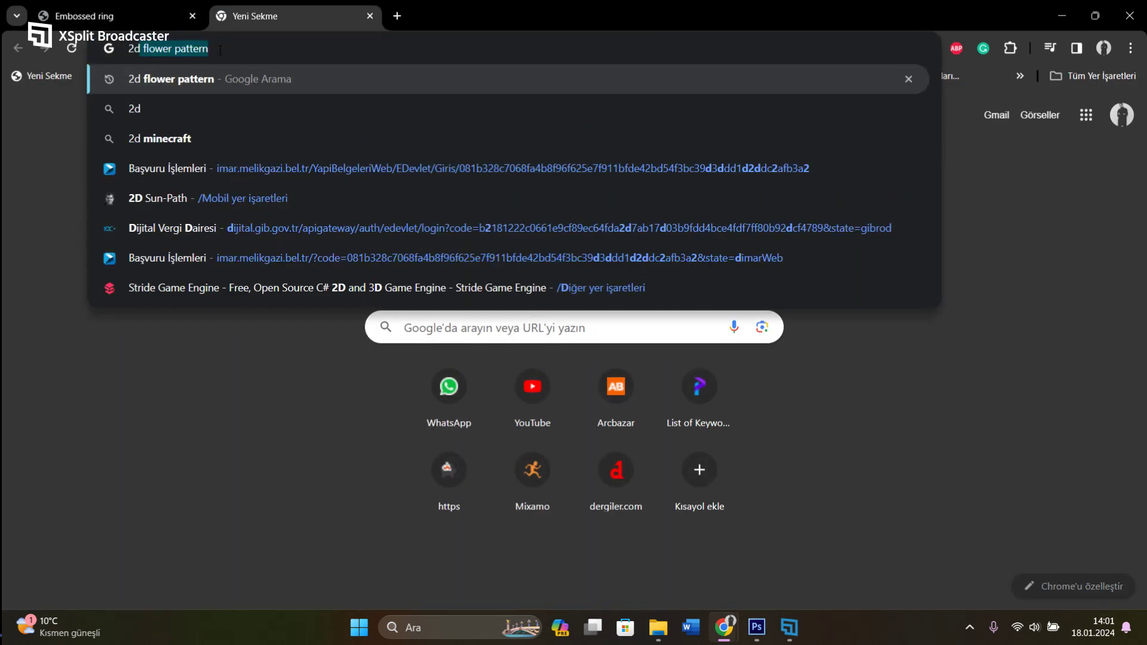
{"action": "key", "text": "Return"}
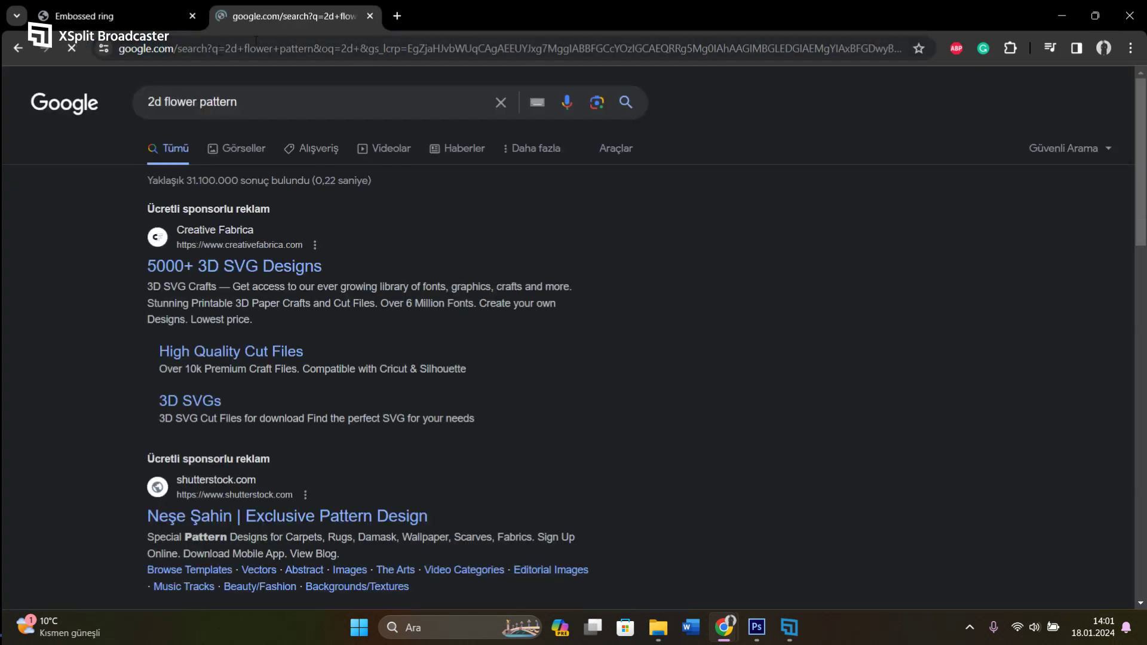
{"action": "left_click", "coordinate": [238, 157]}
{"action": "scroll", "coordinate": [483, 251], "scroll_direction": "down", "scroll_amount": 1}
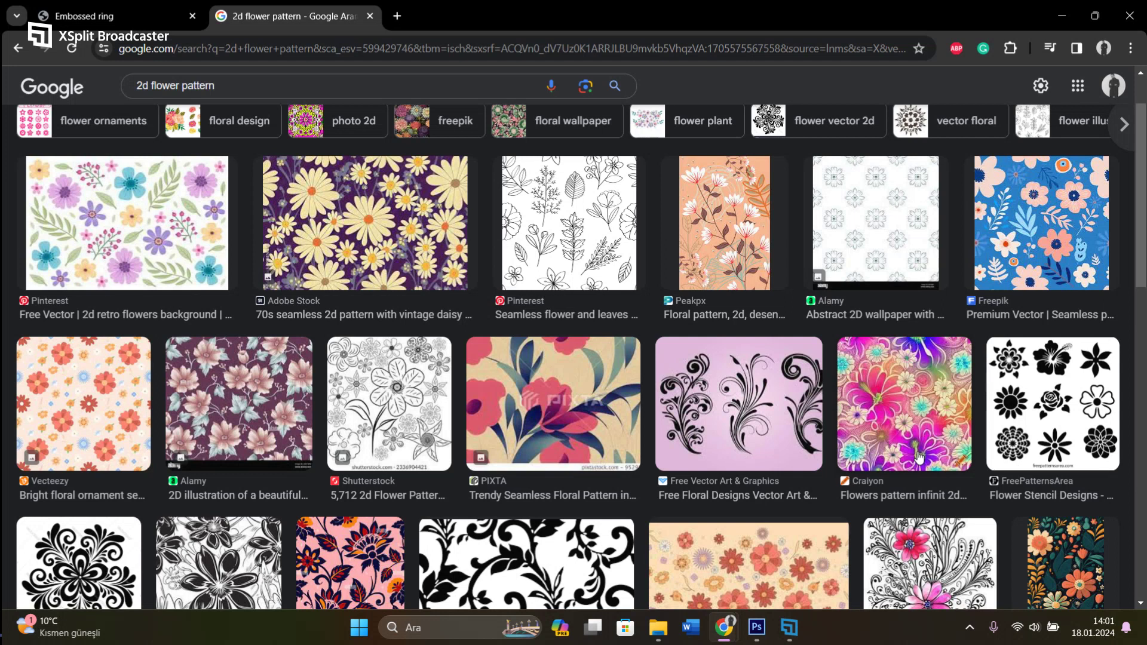
{"action": "scroll", "coordinate": [583, 210], "scroll_direction": "up", "scroll_amount": 1}
{"action": "left_click", "coordinate": [849, 202]}
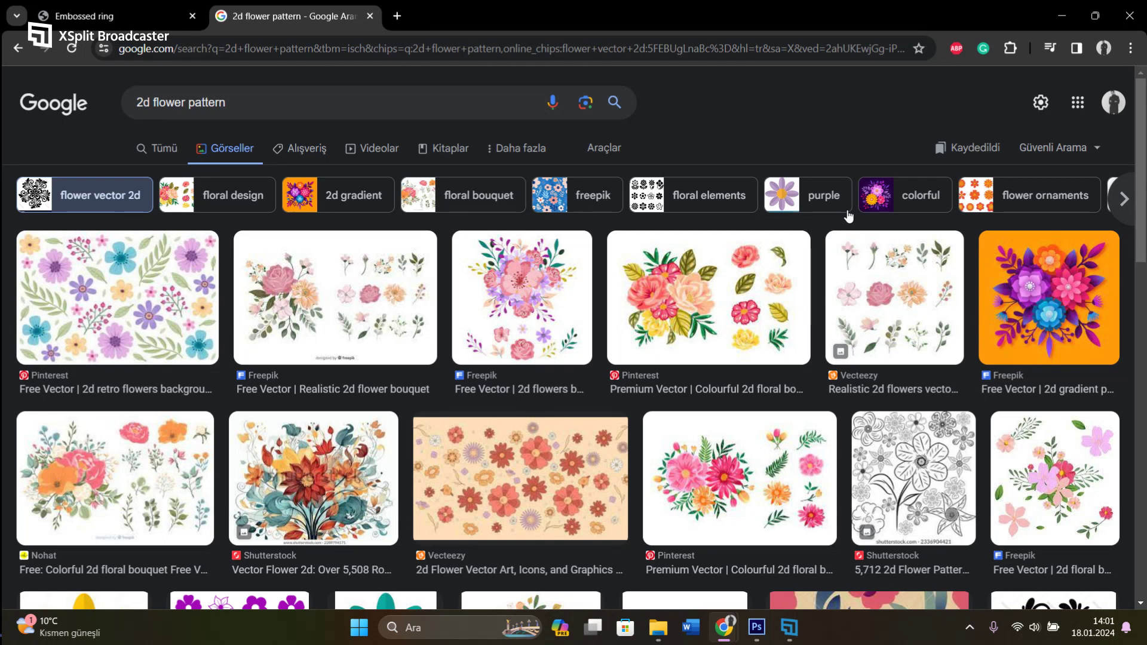
Open the black floral pattern design element from VectorStock among the image results and copy the image
{"action": "scroll", "coordinate": [732, 288], "scroll_direction": "down", "scroll_amount": 1}
{"action": "scroll", "coordinate": [731, 287], "scroll_direction": "down", "scroll_amount": 3}
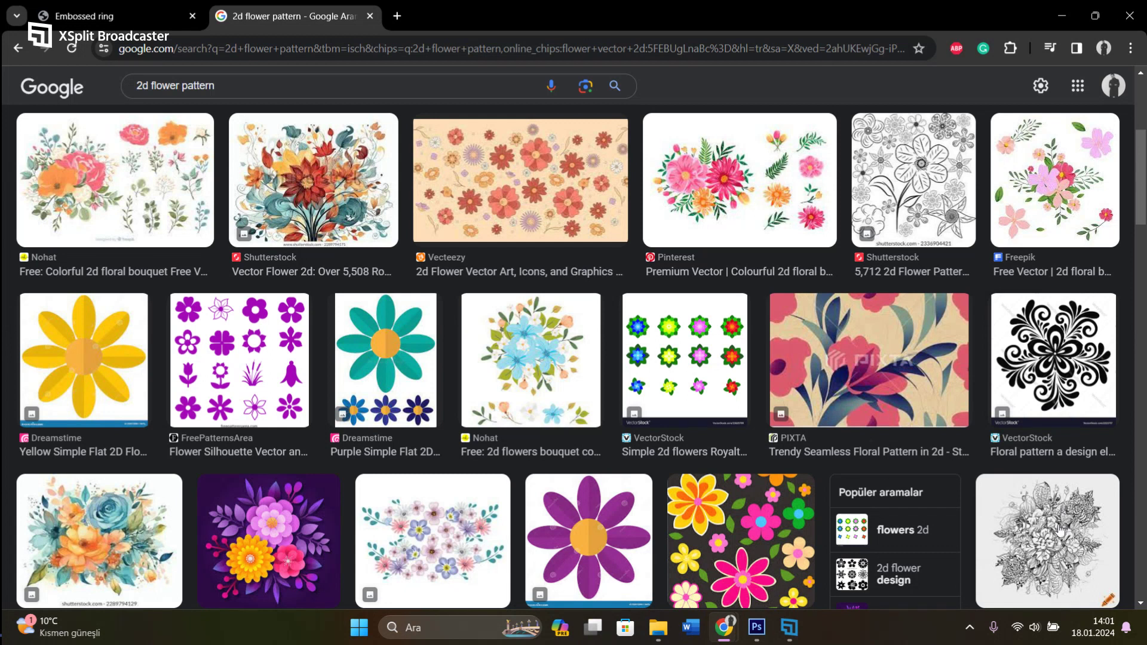
{"action": "left_click", "coordinate": [1096, 358]}
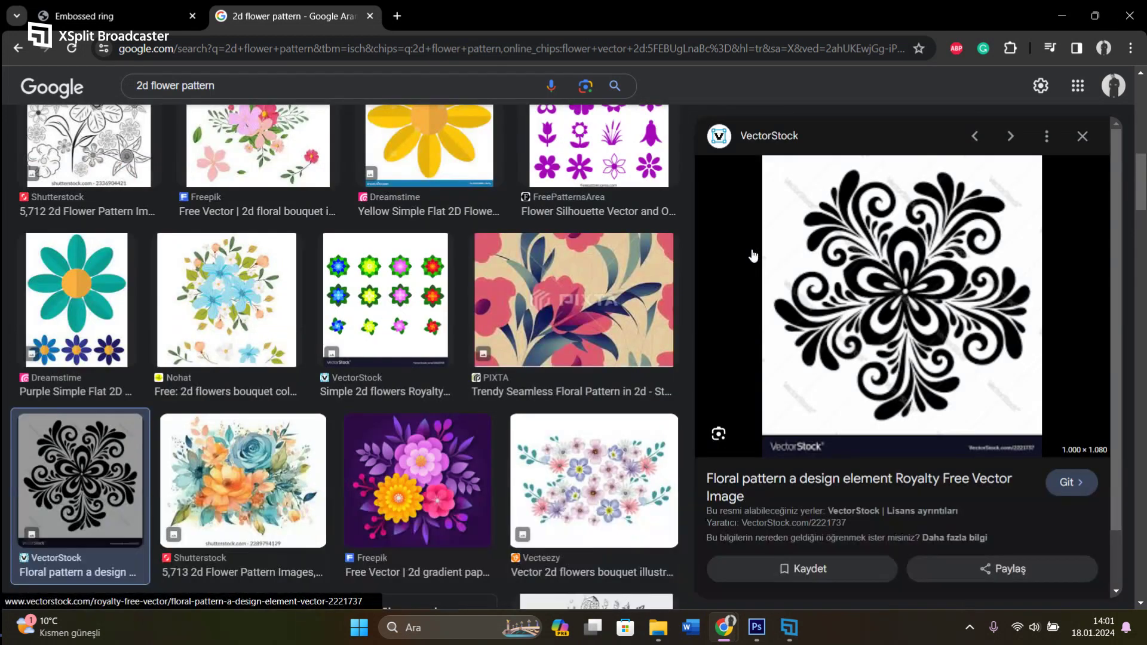
{"action": "right_click", "coordinate": [901, 258]}
{"action": "left_click", "coordinate": [965, 469]}
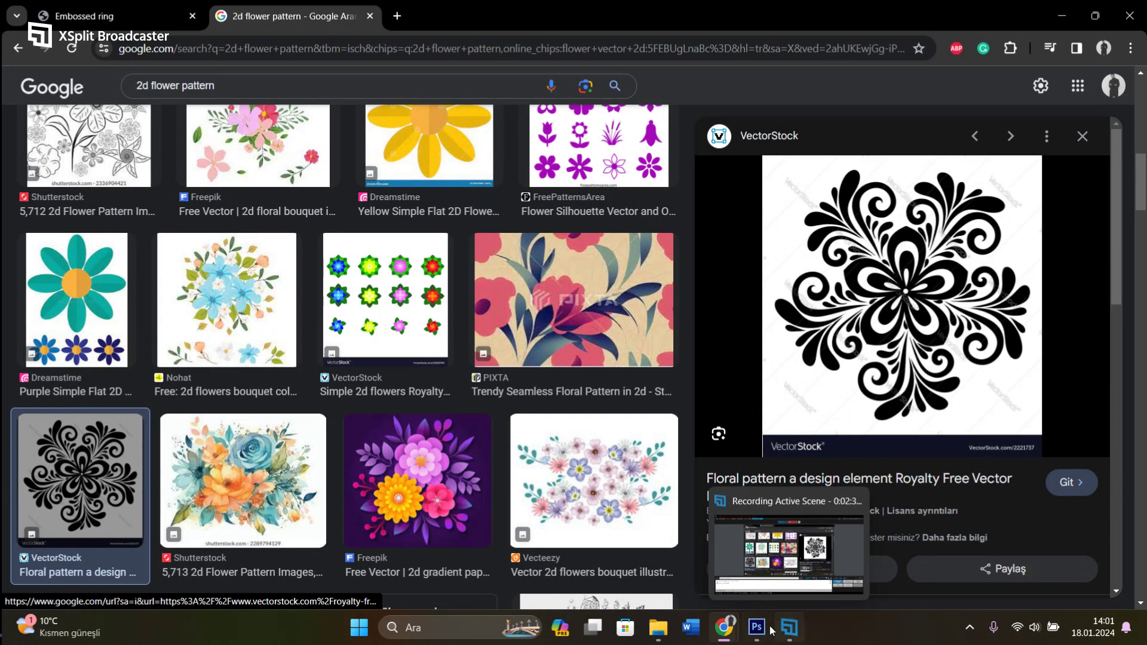
Check the ring relief's resolution on the Jweel page, switch to Photoshop and start a new document 824 pixels wide
{"action": "left_click", "coordinate": [83, 13]}
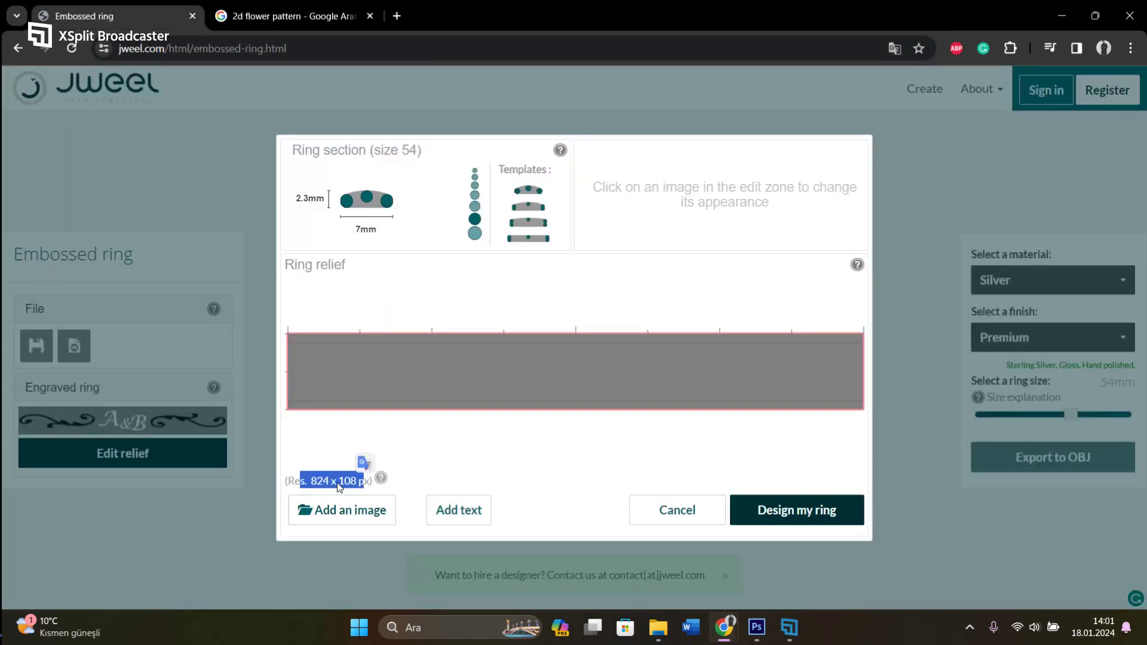
{"action": "left_click", "coordinate": [756, 627]}
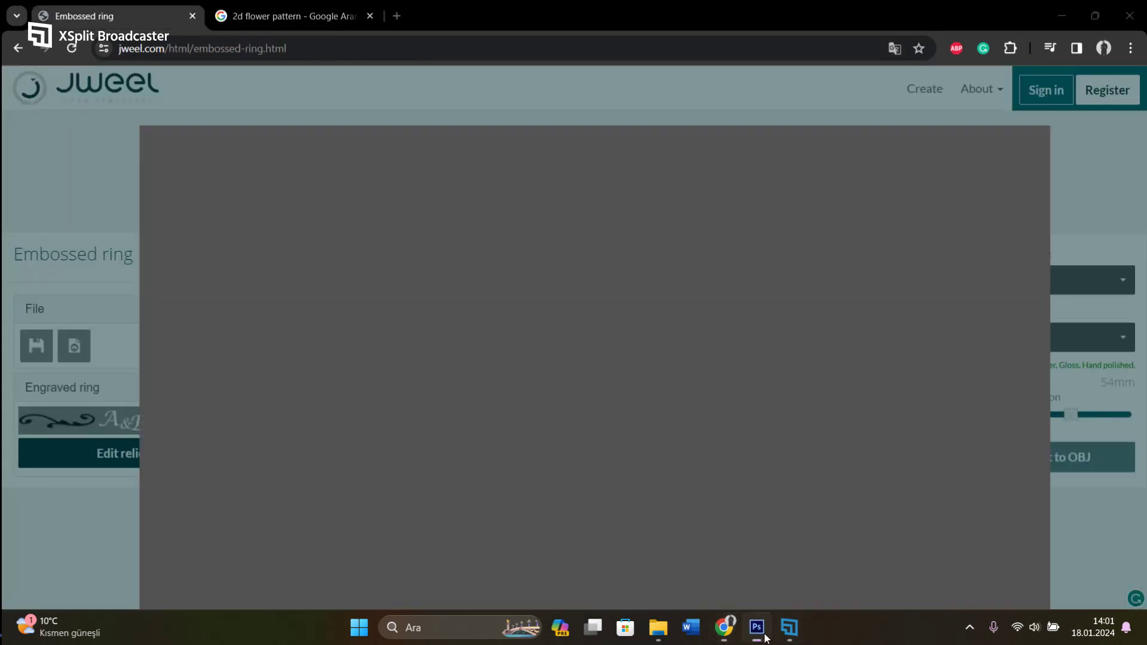
{"action": "left_click", "coordinate": [39, 9]}
{"action": "left_click", "coordinate": [59, 25]}
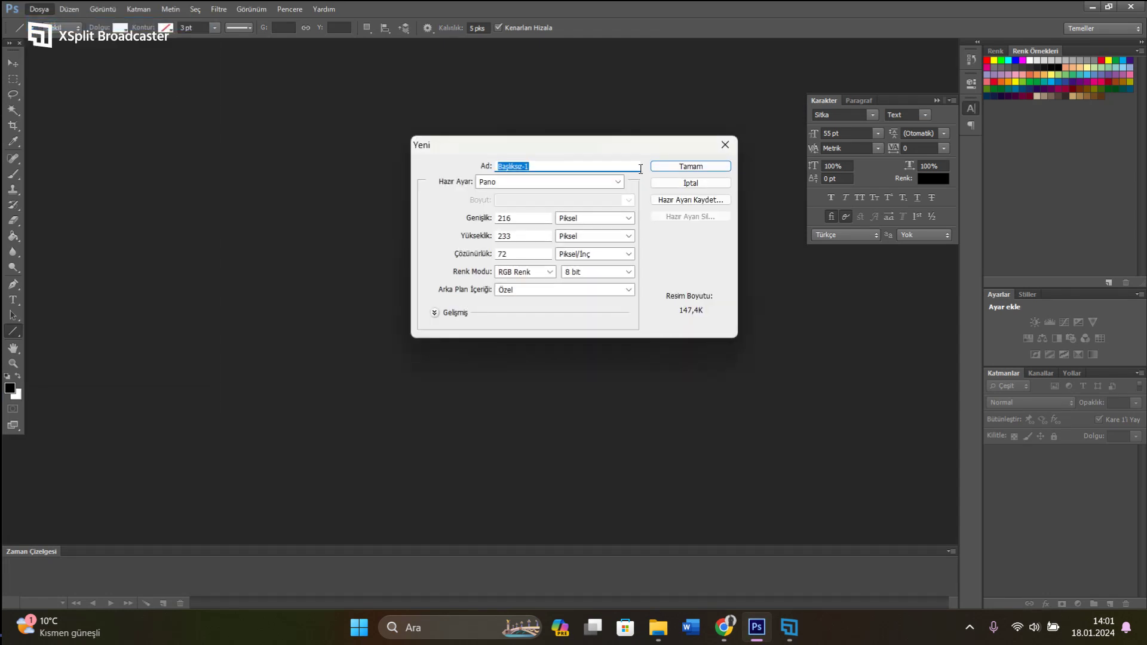
{"action": "double_click", "coordinate": [513, 216]}
{"action": "type", "text": "824"}
Recheck the relief resolution in Jweel, then set the new document's height to 108 pixels, change its resolution and create it
{"action": "mouse_move", "coordinate": [724, 627]}
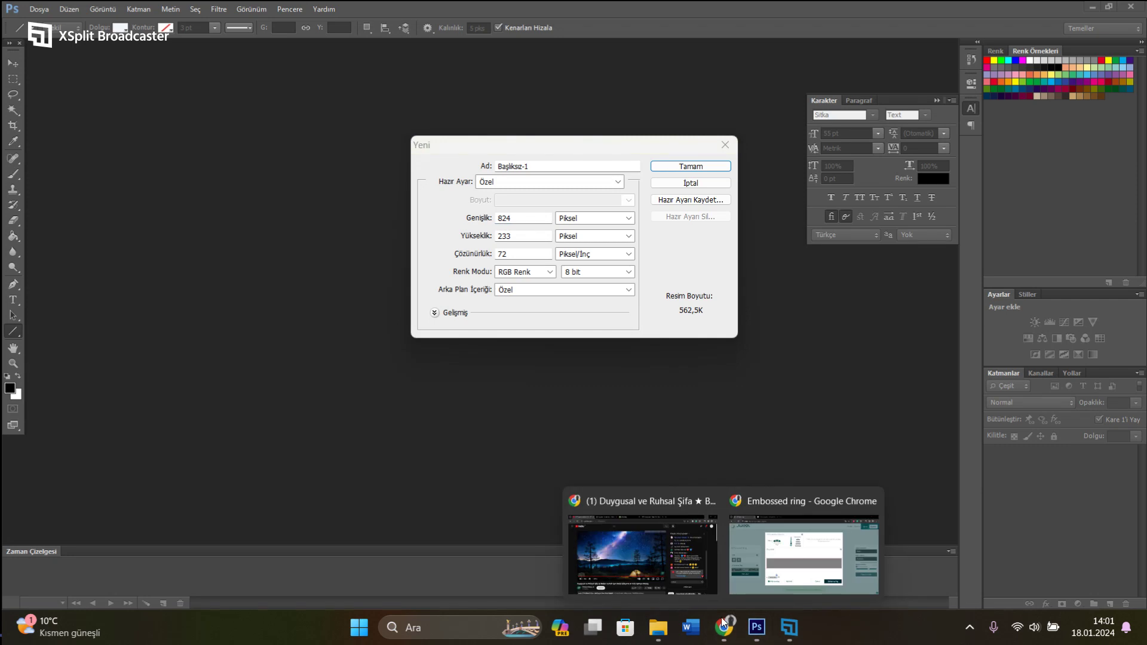
{"action": "left_click", "coordinate": [768, 561]}
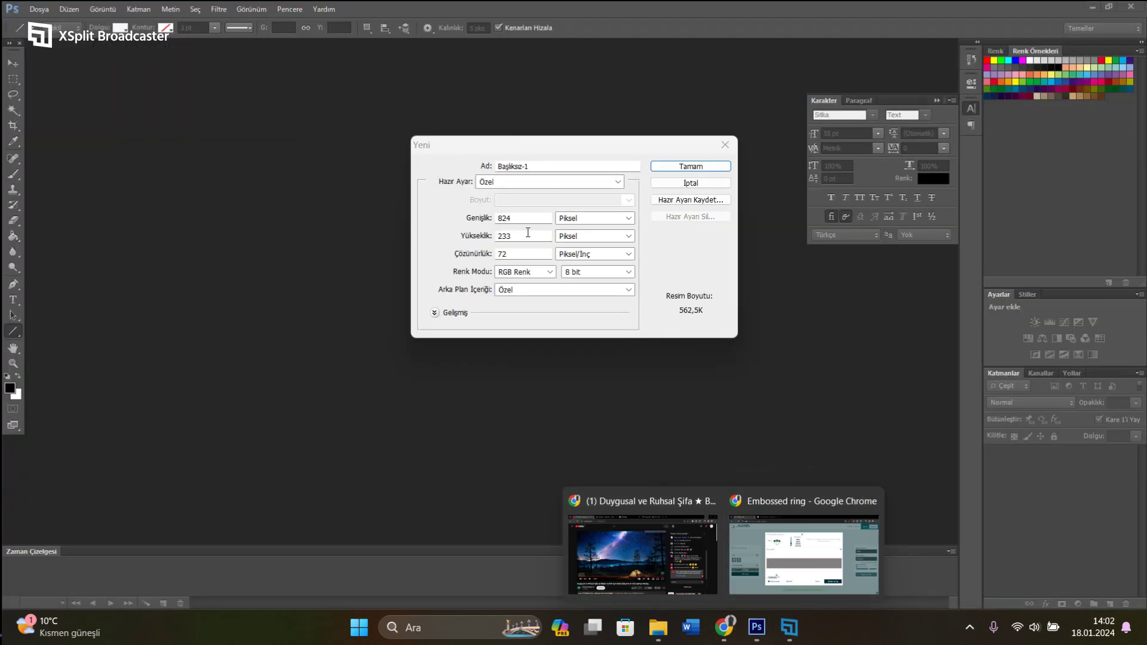
{"action": "left_click", "coordinate": [433, 243]}
{"action": "double_click", "coordinate": [513, 236]}
{"action": "type", "text": "108"}
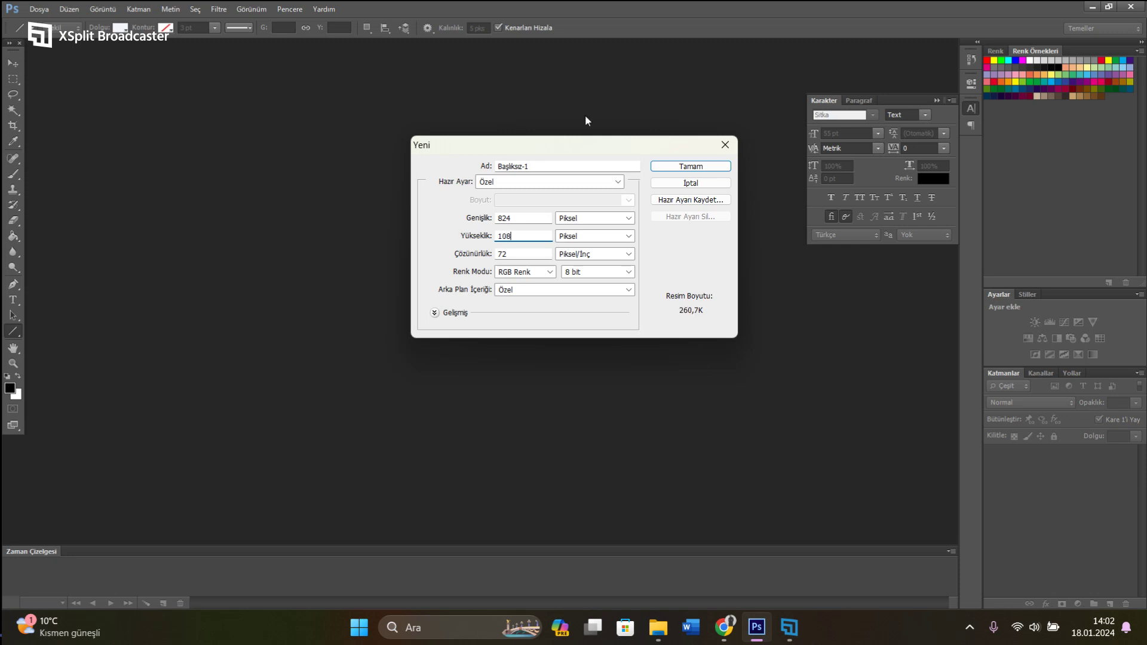
{"action": "key", "text": "Tab"}
{"action": "type", "text": "3"}
{"action": "left_click", "coordinate": [687, 168]}
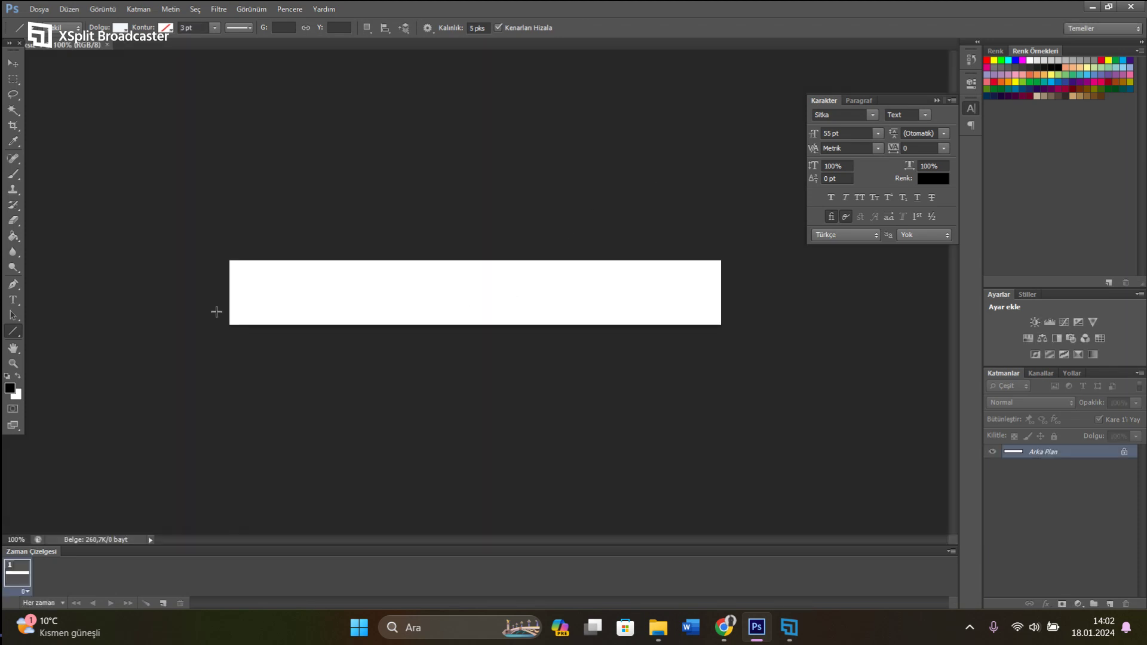
Paste the copied black floral ornament, scale it down proportionally to the strip's height and place it near the strip's left end
{"action": "scroll", "coordinate": [278, 268], "scroll_direction": "up", "scroll_amount": 1}
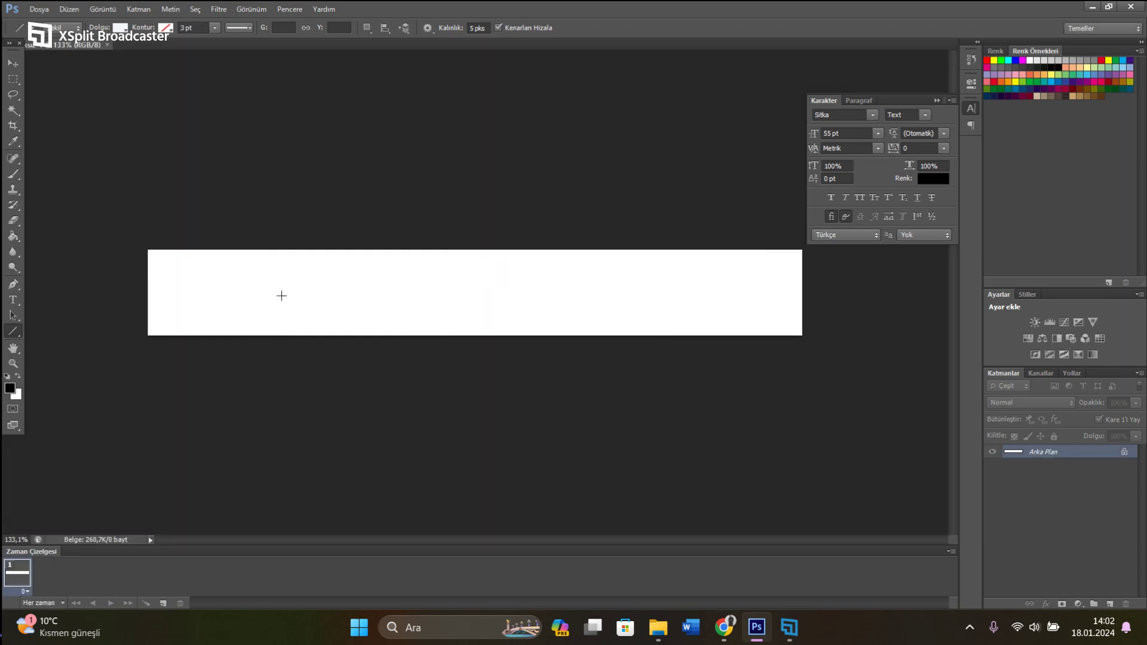
{"action": "key", "text": "ctrl+v"}
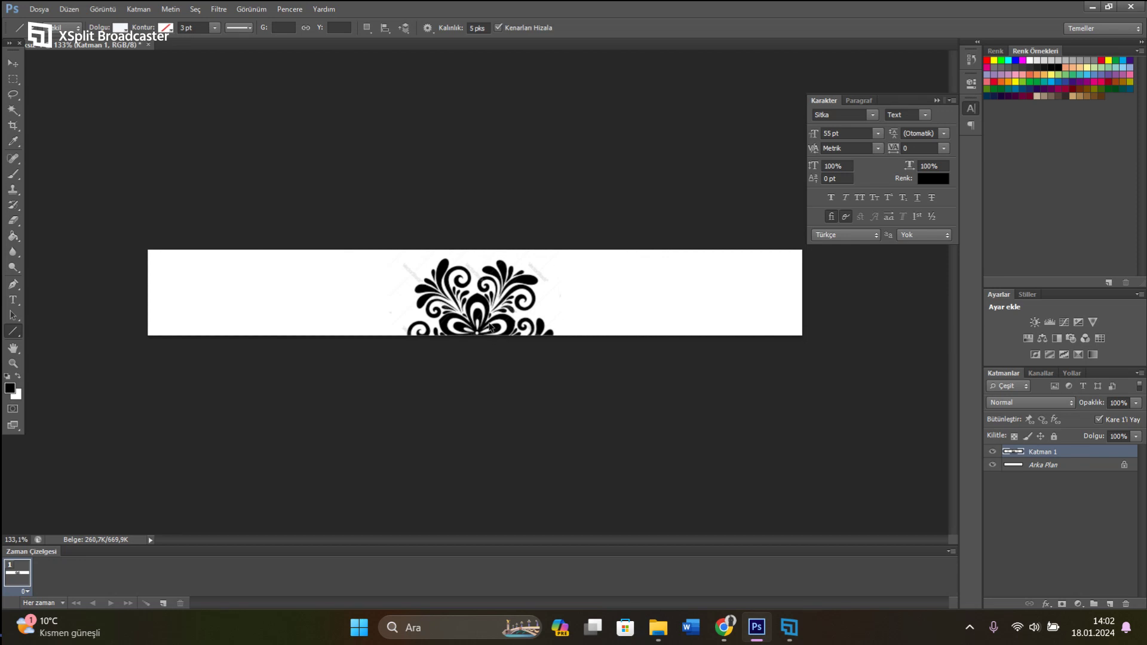
{"action": "key", "text": "ctrl+t"}
{"action": "left_click_drag", "start_coordinate": [490, 325], "coordinate": [276, 276]}
{"action": "left_click_drag", "start_coordinate": [309, 229], "coordinate": [248, 258]}
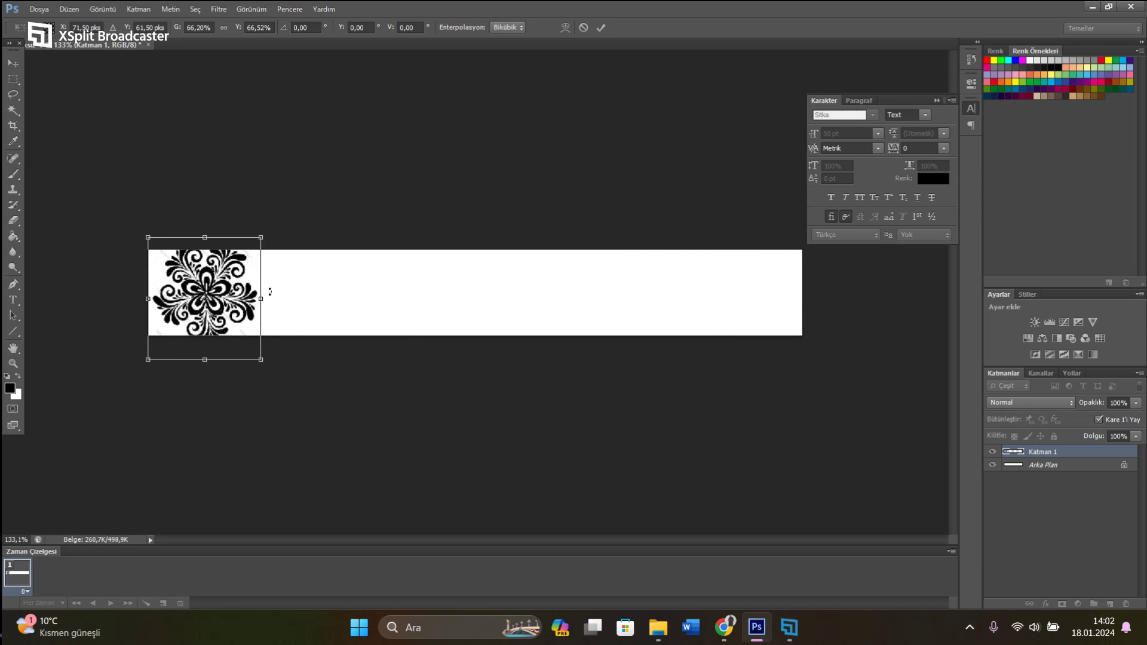
{"action": "left_click_drag", "start_coordinate": [274, 302], "coordinate": [246, 304]}
{"action": "key", "text": "ctrl+z"}
{"action": "left_click_drag", "start_coordinate": [263, 362], "coordinate": [245, 335]}
{"action": "left_click_drag", "start_coordinate": [192, 274], "coordinate": [218, 283]}
{"action": "key", "text": "Return"}
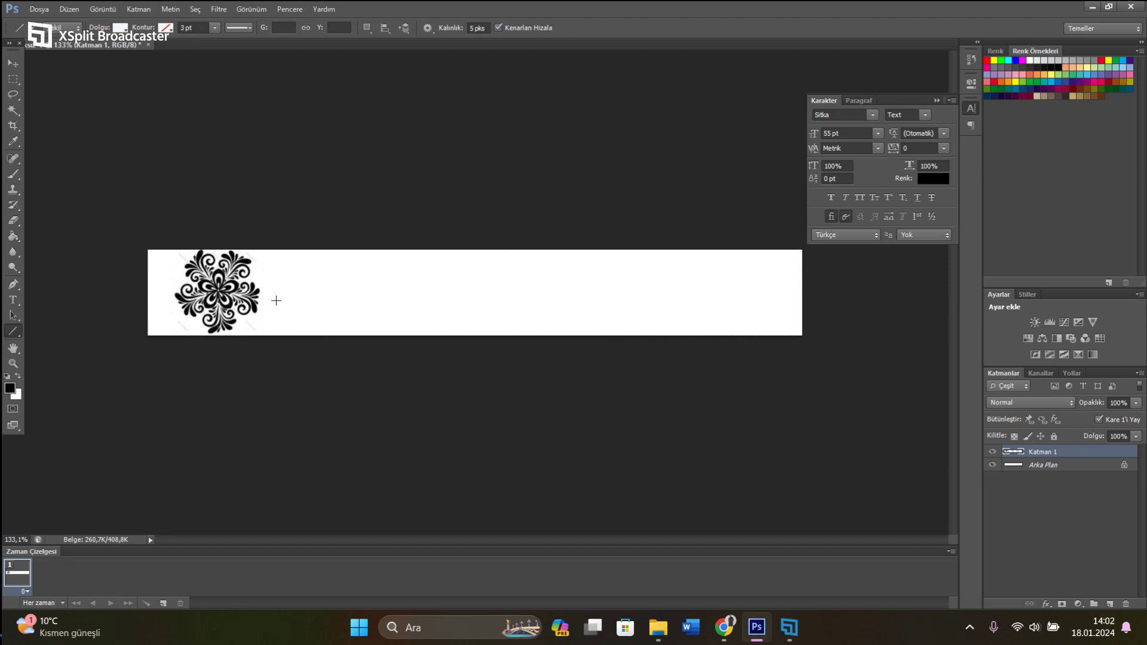
Return to the Google Images results in Chrome and open Freepik's black-and-white floral pattern frame in classic 2d vector art
{"action": "mouse_move", "coordinate": [724, 633]}
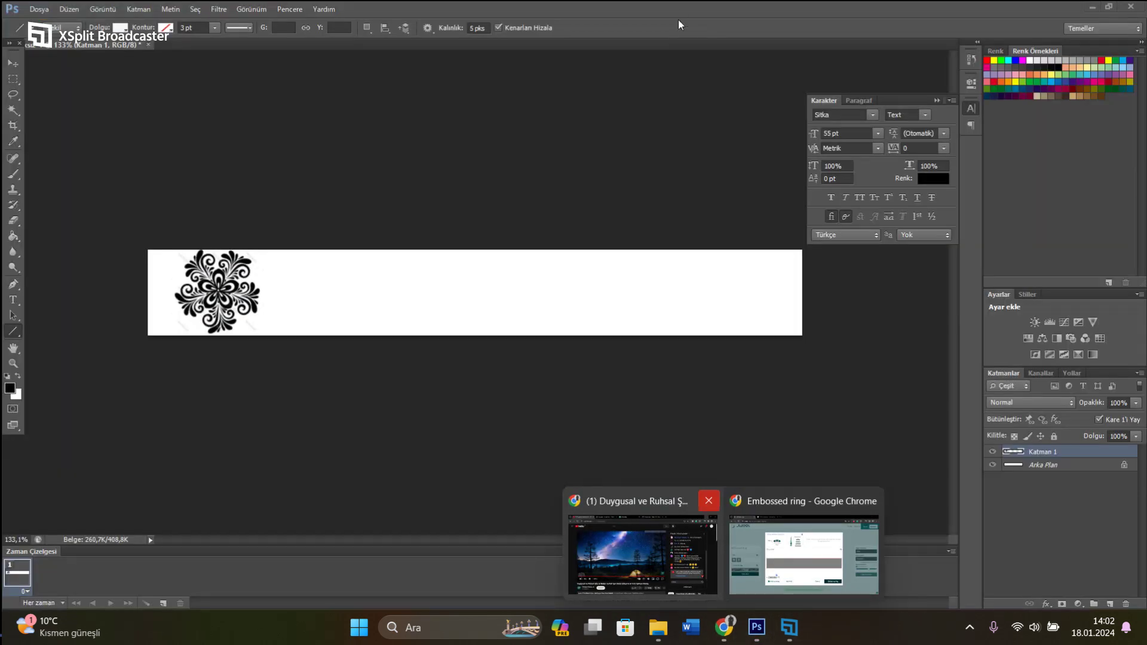
{"action": "left_click", "coordinate": [790, 584]}
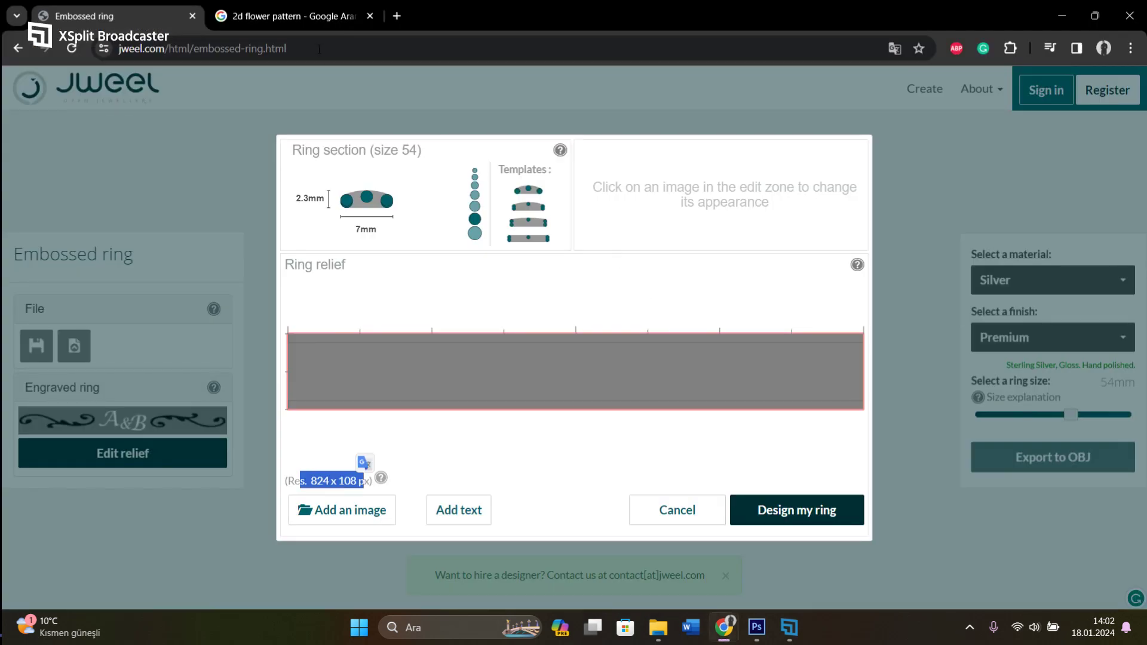
{"action": "left_click", "coordinate": [287, 16]}
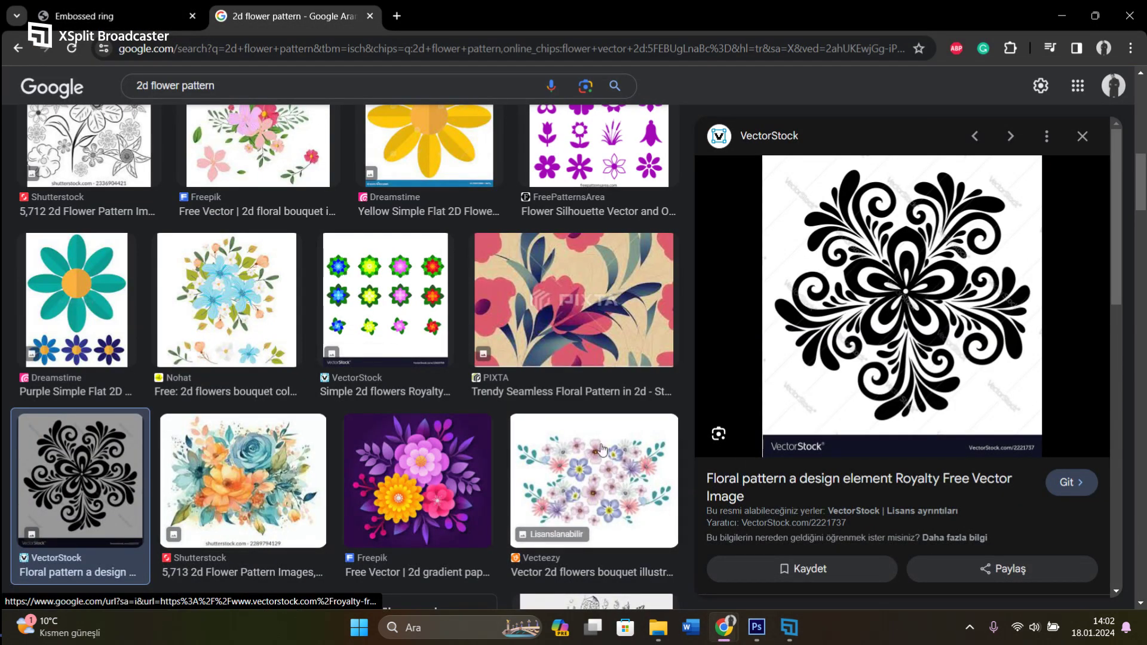
{"action": "scroll", "coordinate": [608, 424], "scroll_direction": "down", "scroll_amount": 2}
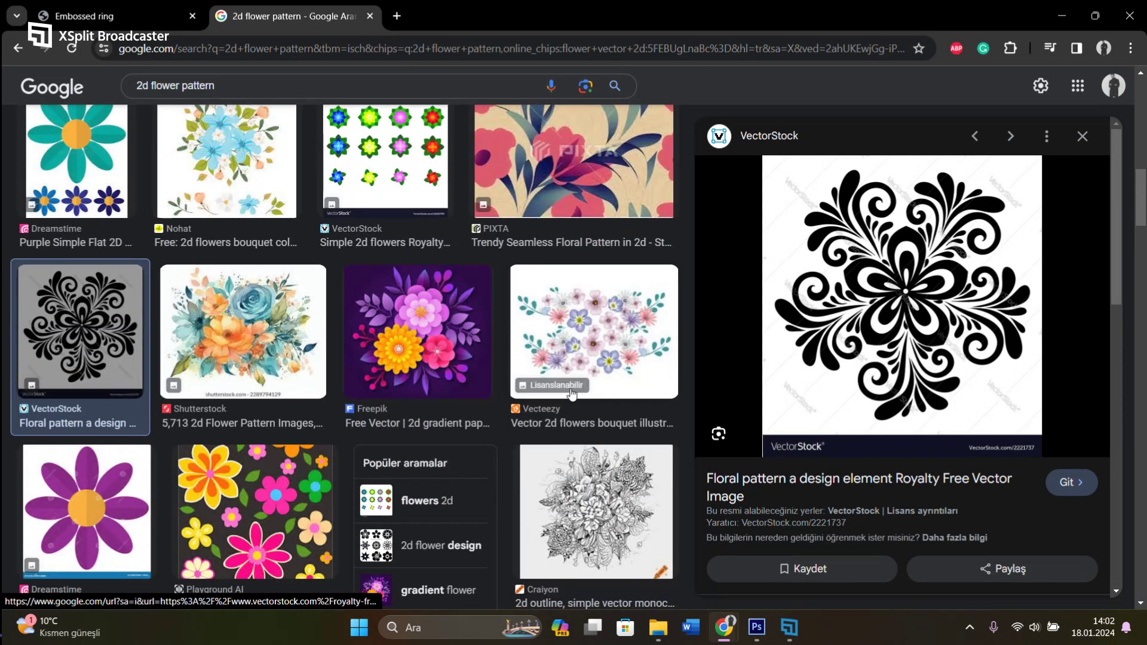
{"action": "scroll", "coordinate": [645, 442], "scroll_direction": "down", "scroll_amount": 7}
{"action": "scroll", "coordinate": [645, 442], "scroll_direction": "down", "scroll_amount": 4}
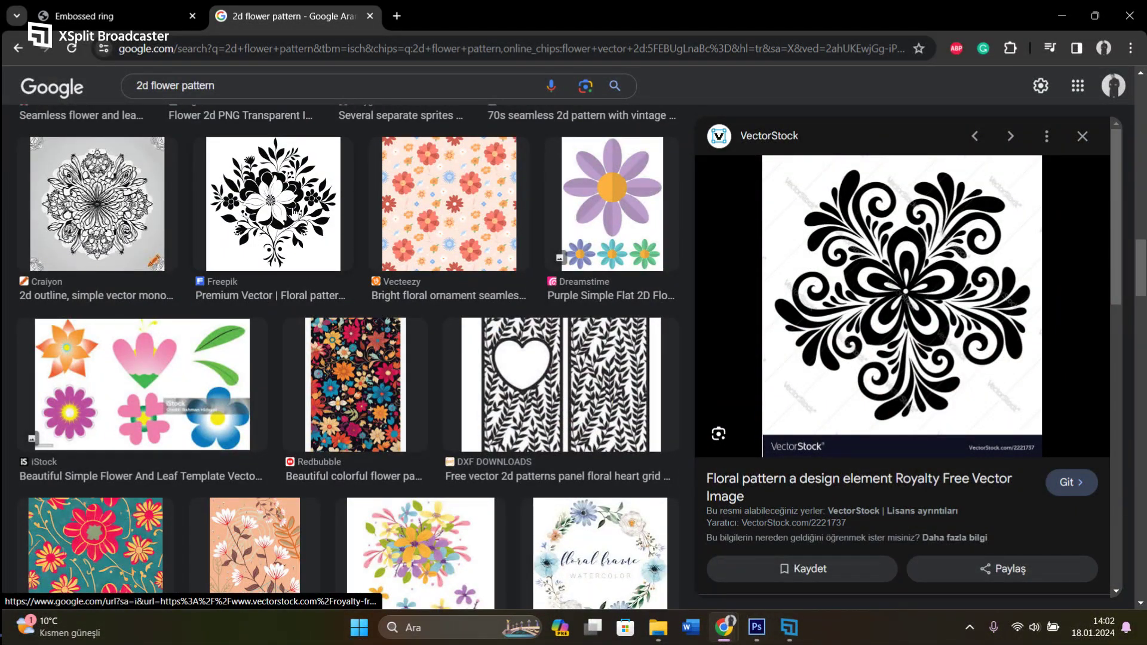
{"action": "left_click", "coordinate": [293, 212]}
{"action": "right_click", "coordinate": [995, 312]}
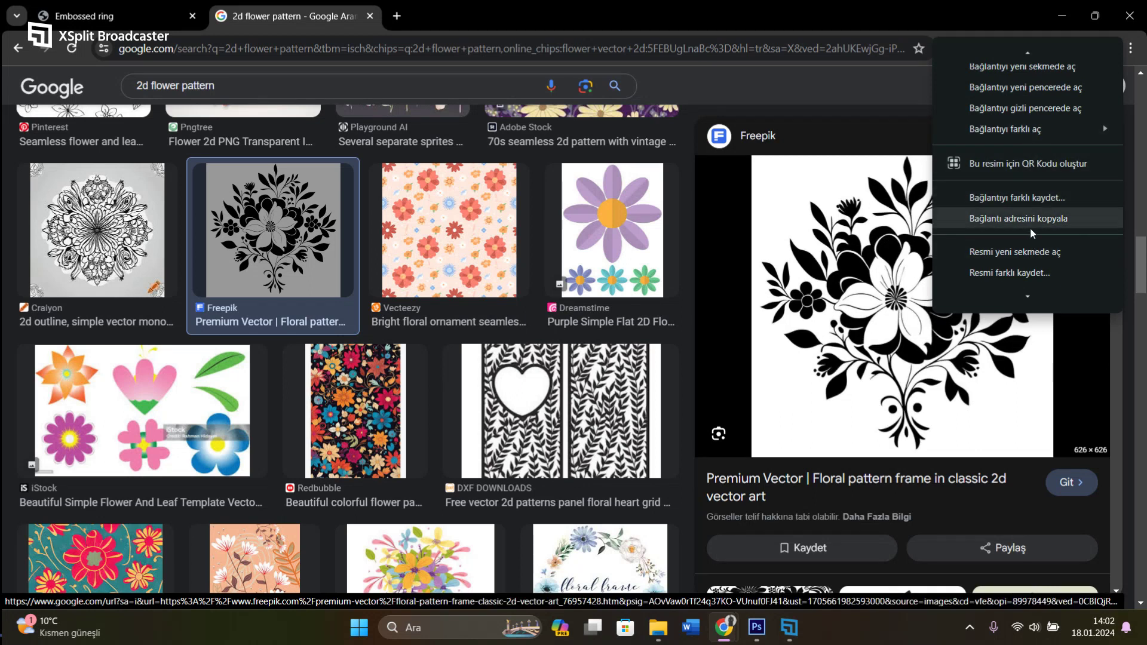
{"action": "left_click", "coordinate": [1032, 220]}
{"action": "mouse_move", "coordinate": [757, 637]}
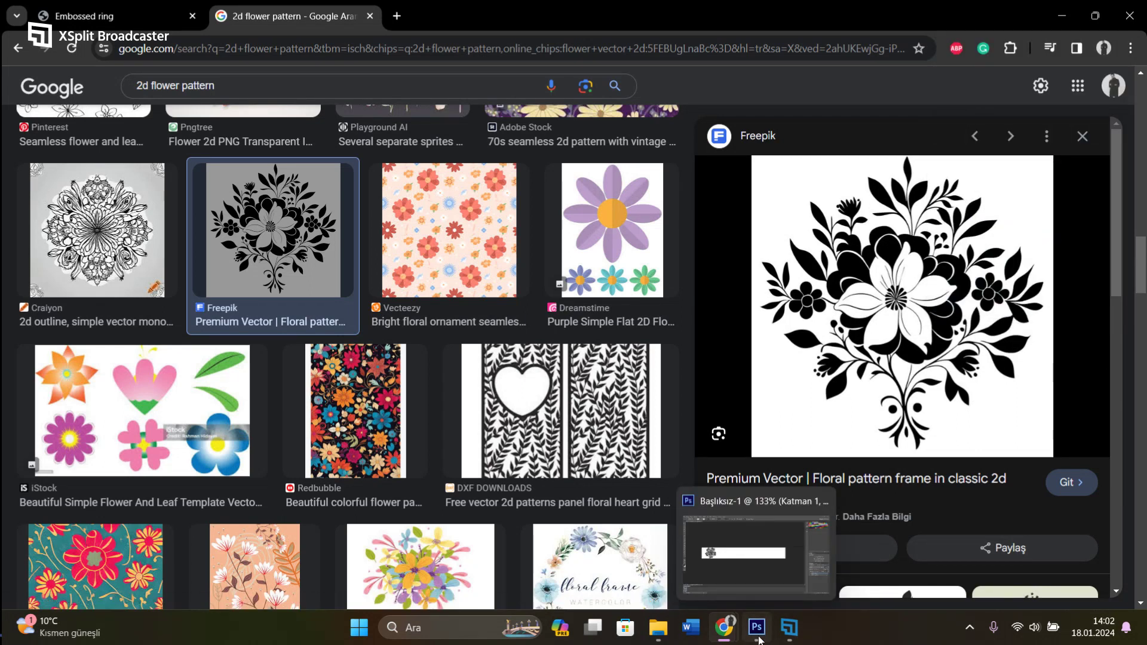
{"action": "left_click", "coordinate": [749, 623]}
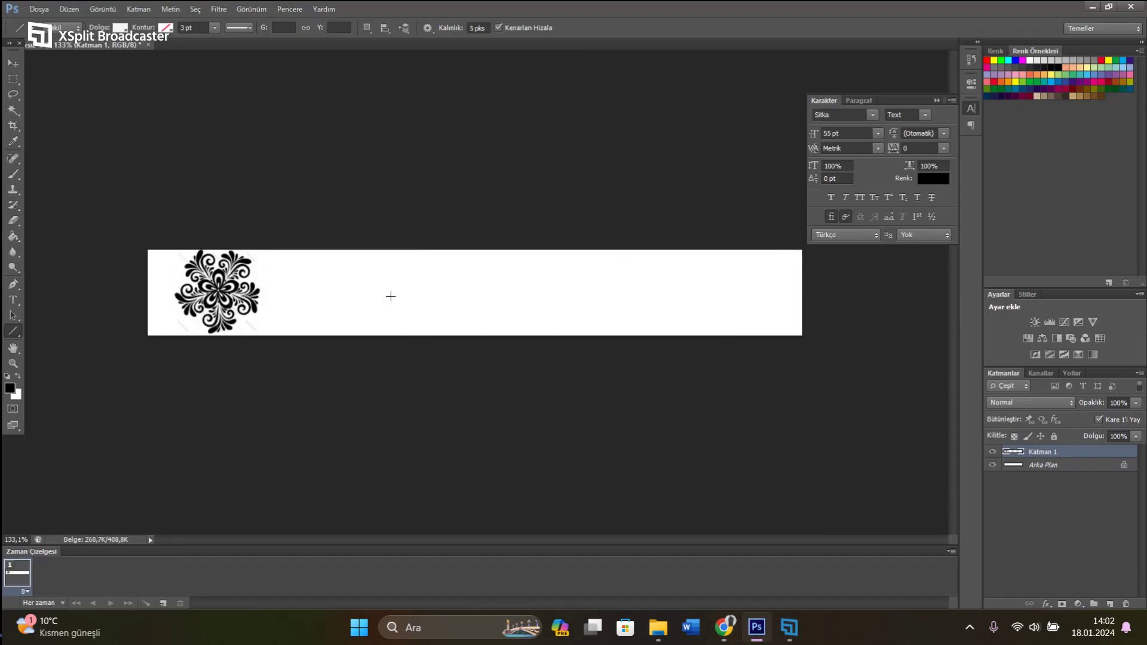
Activate Photoshop's Move tool, then copy the Freepik floral image itself from the preview in Chrome
{"action": "left_click", "coordinate": [13, 63]}
{"action": "left_click_drag", "start_coordinate": [530, 376], "coordinate": [472, 281]}
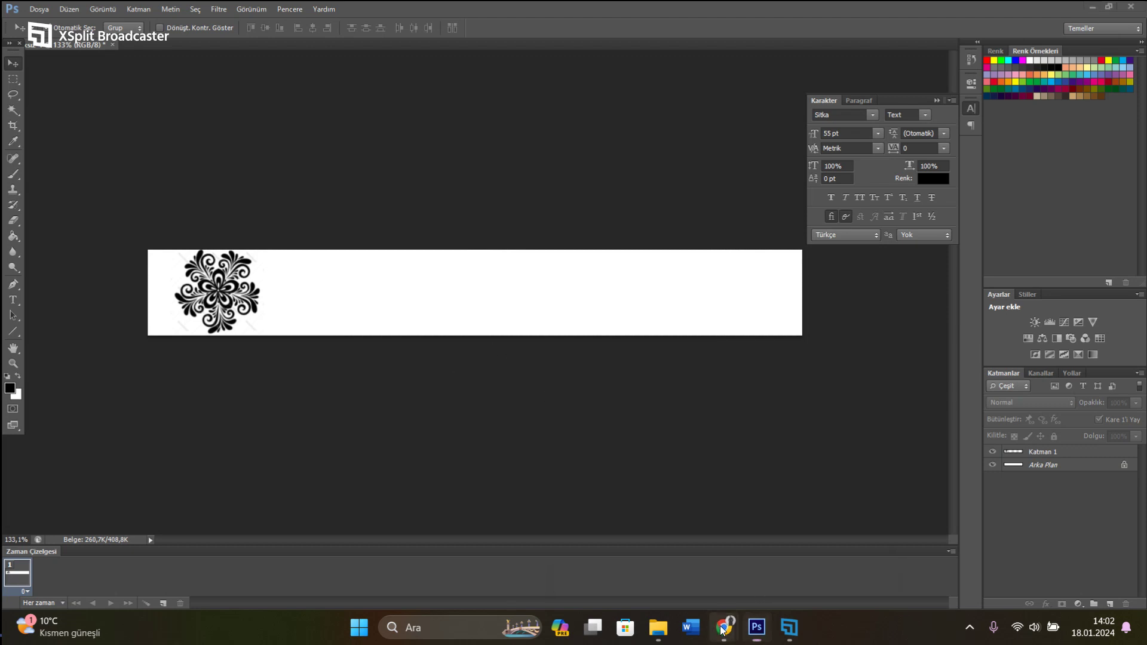
{"action": "mouse_move", "coordinate": [723, 628]}
{"action": "left_click", "coordinate": [801, 538]}
{"action": "right_click", "coordinate": [900, 309]}
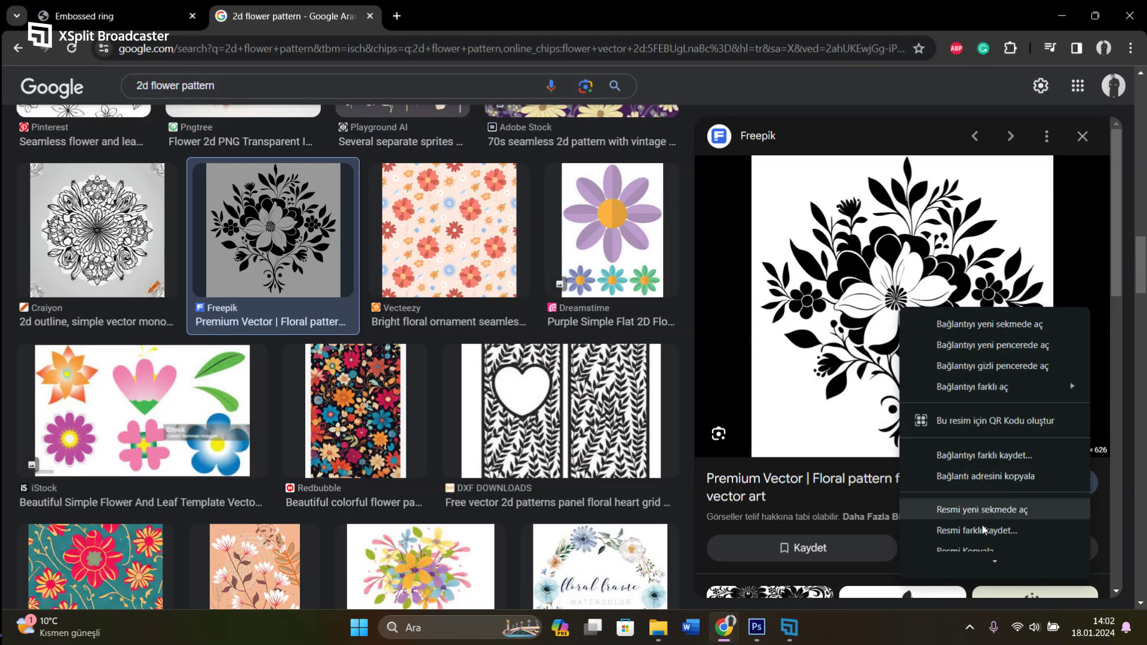
{"action": "scroll", "coordinate": [988, 546], "scroll_direction": "down", "scroll_amount": 3}
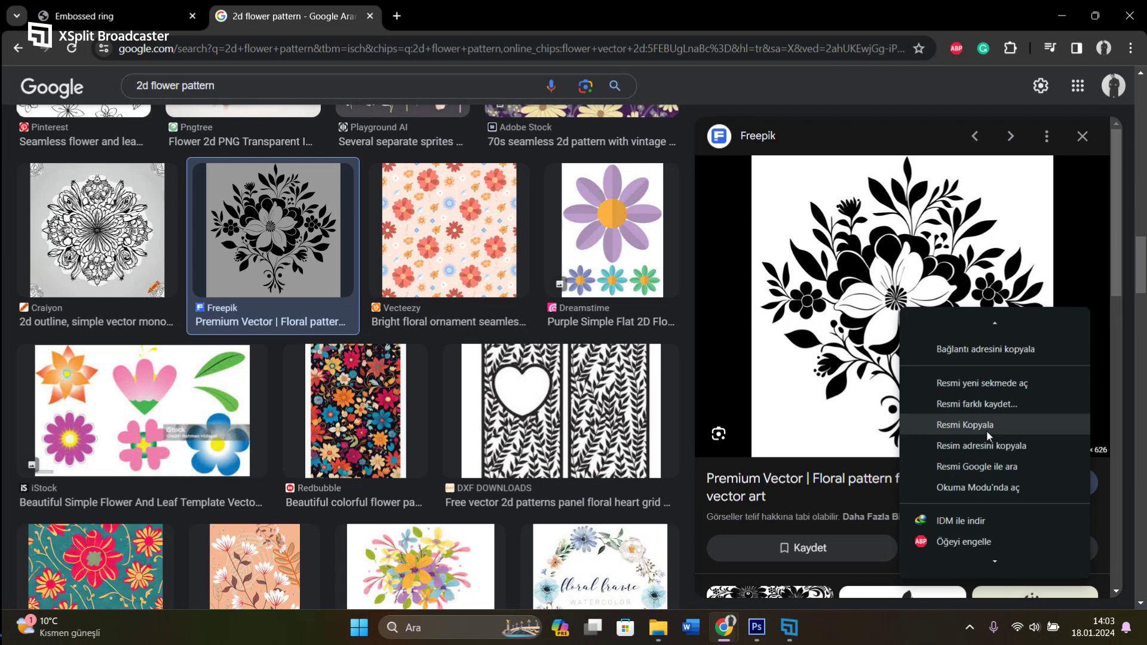
{"action": "left_click", "coordinate": [986, 427]}
Paste the Freepik floral image into the Photoshop strip, scale it to the strip's height and place it right of the first ornament
{"action": "left_click", "coordinate": [758, 632]}
{"action": "key", "text": "ctrl+v"}
{"action": "key", "text": "ctrl+t"}
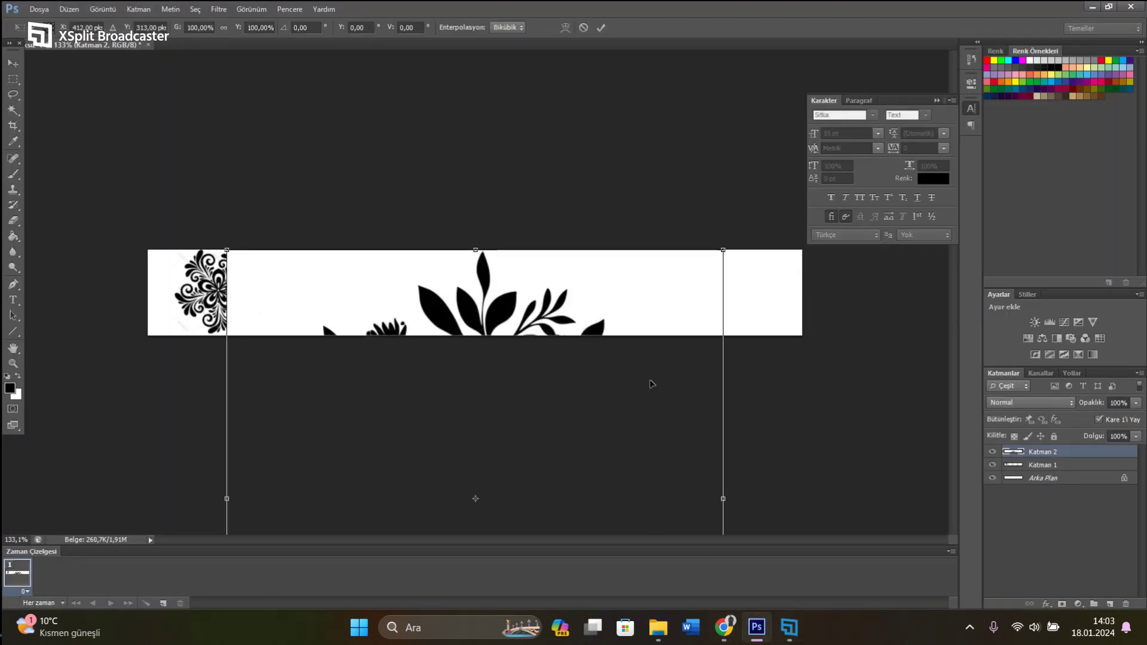
{"action": "key", "text": "ctrl+0"}
{"action": "left_click_drag", "start_coordinate": [578, 481], "coordinate": [417, 319]}
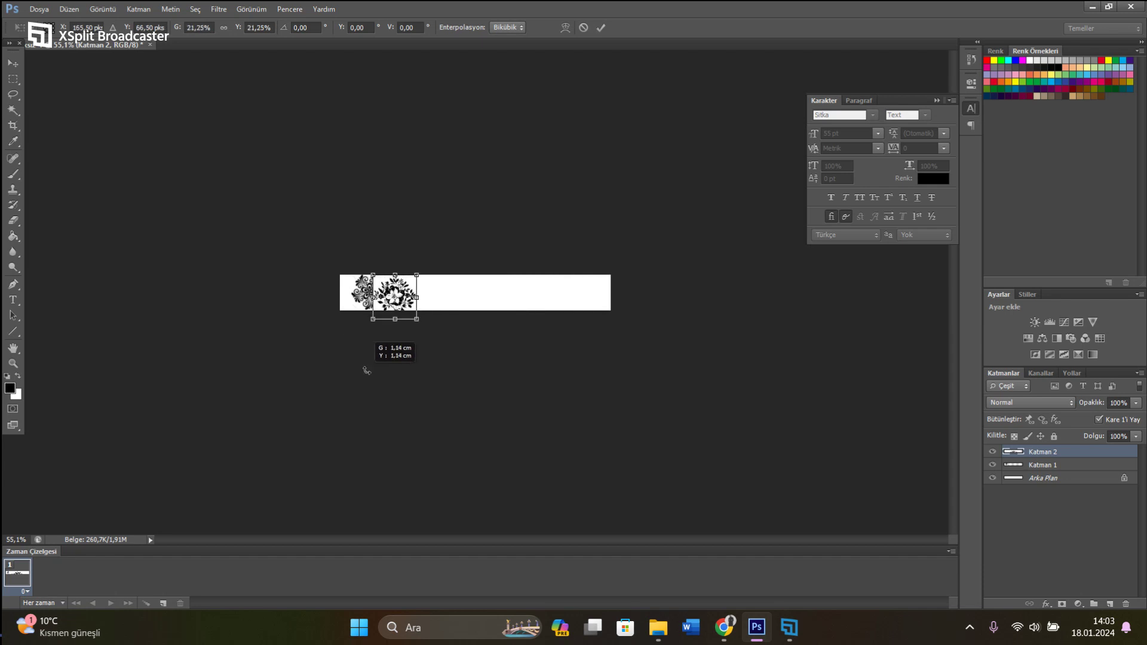
{"action": "key", "text": "ctrl+plus"}
{"action": "left_click_drag", "start_coordinate": [330, 305], "coordinate": [364, 286]}
{"action": "left_click_drag", "start_coordinate": [386, 352], "coordinate": [377, 345]}
{"action": "double_click", "coordinate": [348, 306]}
Duplicate the first ornament's layer, place the copy right of the Freepik flower and nudge the flower to sit between both ornaments
{"action": "left_click", "coordinate": [1025, 464]}
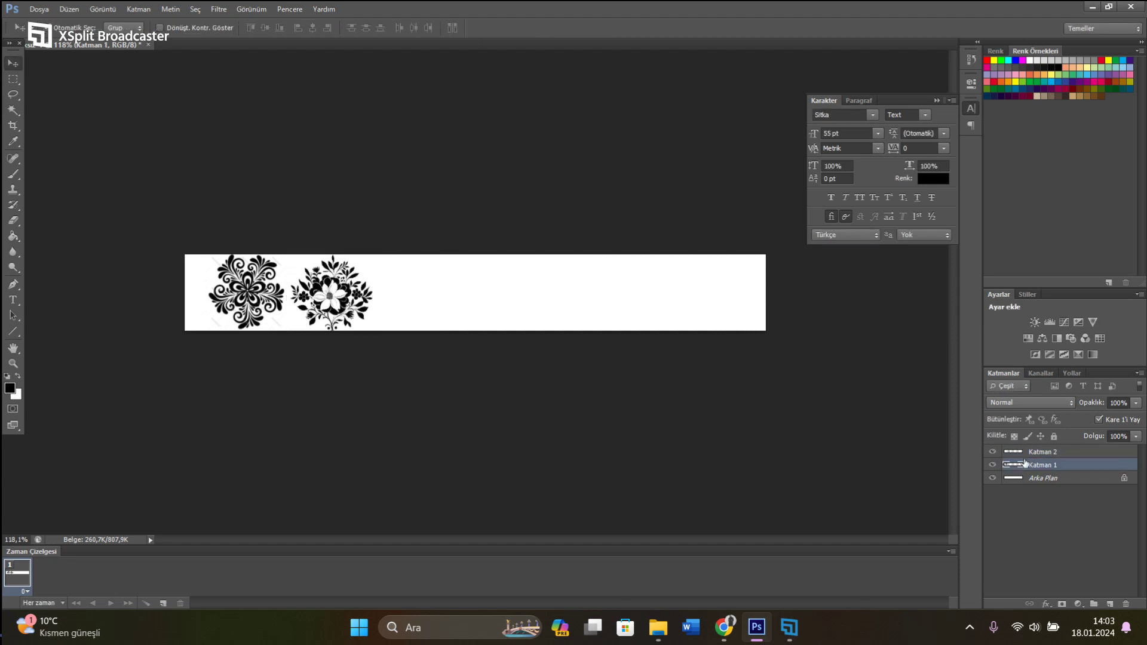
{"action": "right_click", "coordinate": [1053, 467]}
{"action": "left_click", "coordinate": [932, 157]}
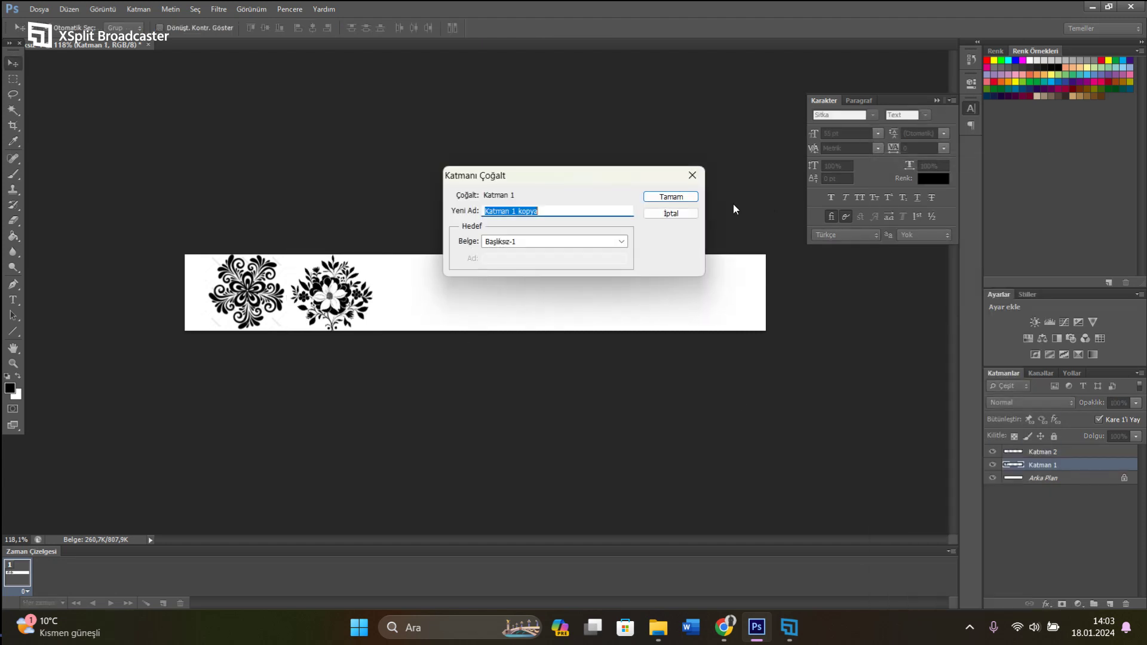
{"action": "left_click", "coordinate": [677, 201]}
{"action": "left_click_drag", "start_coordinate": [274, 307], "coordinate": [452, 310]}
{"action": "left_click", "coordinate": [364, 302]}
{"action": "left_click_drag", "start_coordinate": [364, 302], "coordinate": [366, 308]}
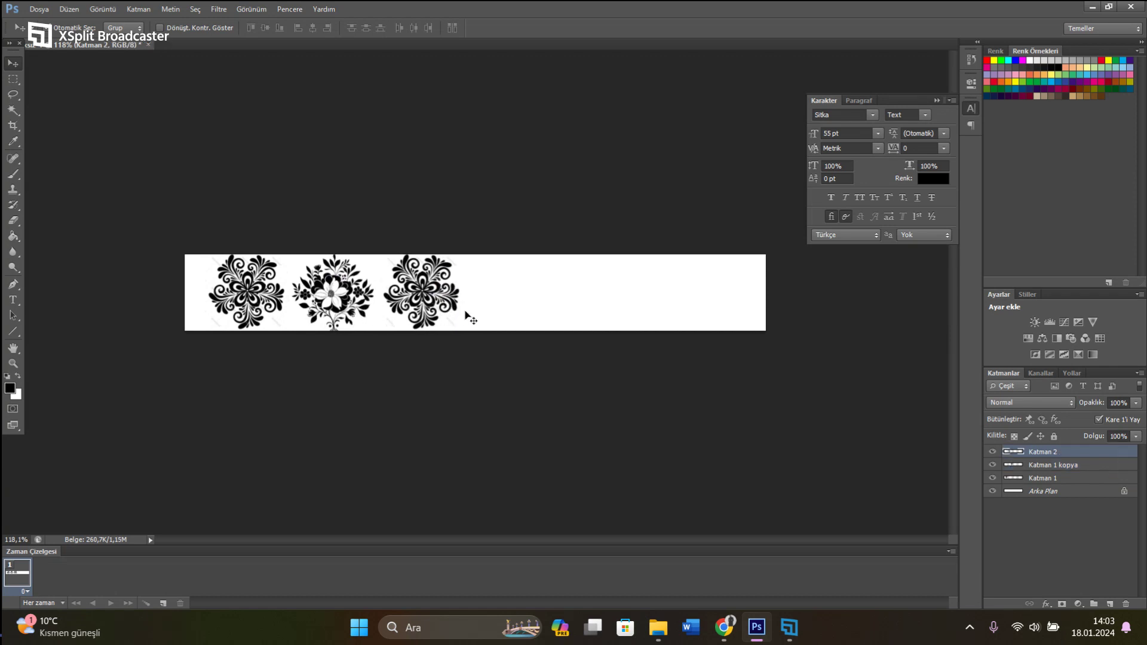
Add a text box right of the third ornament with the letter M at 15 pt and move it slightly away from the ornament
{"action": "left_click", "coordinate": [426, 303]}
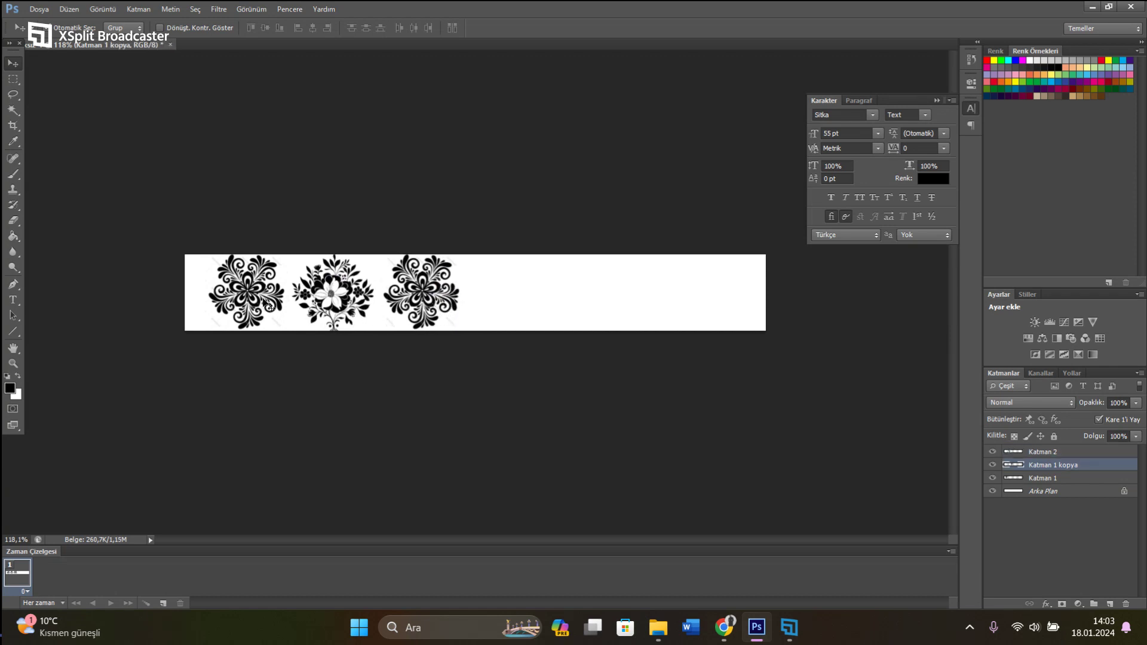
{"action": "left_click", "coordinate": [13, 299]}
{"action": "left_click_drag", "start_coordinate": [472, 255], "coordinate": [665, 330]}
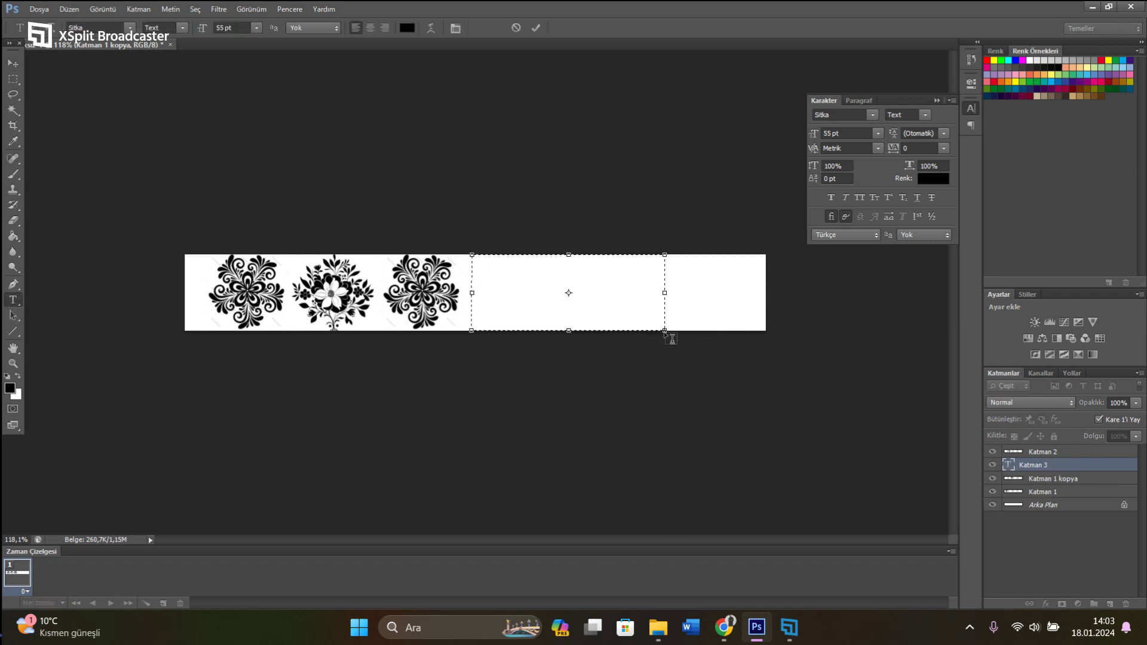
{"action": "left_click_drag", "start_coordinate": [668, 341], "coordinate": [681, 356]}
{"action": "left_click", "coordinate": [221, 28]}
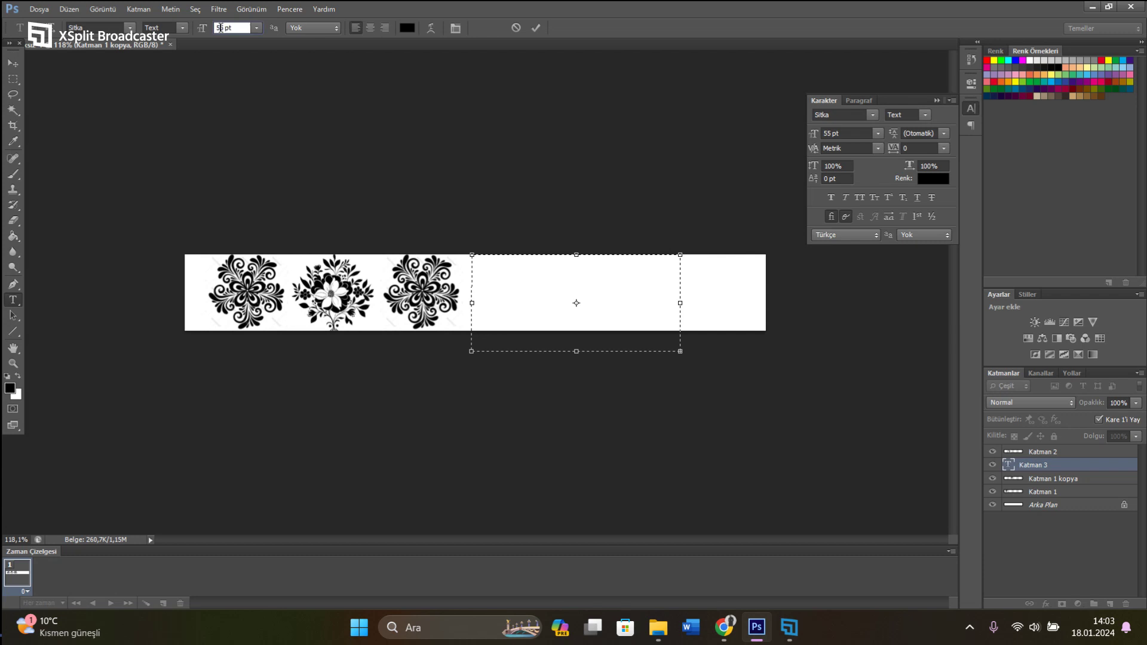
{"action": "key", "text": "BackSpace"}
{"action": "type", "text": "1"}
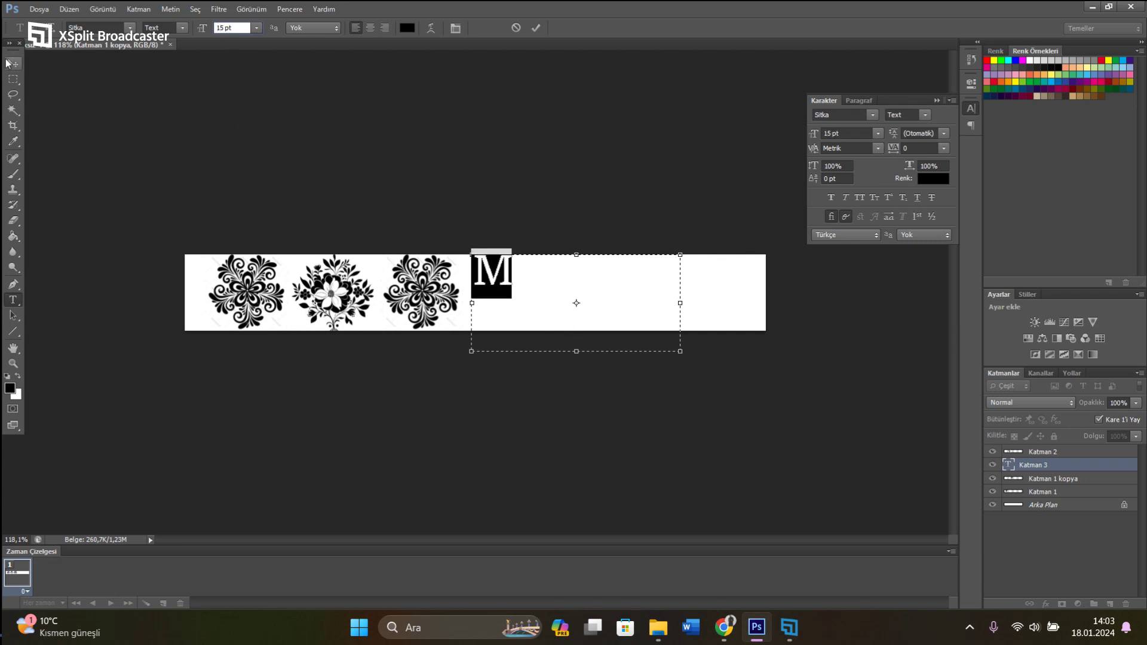
{"action": "left_click", "coordinate": [9, 63]}
{"action": "left_click_drag", "start_coordinate": [509, 286], "coordinate": [517, 296]}
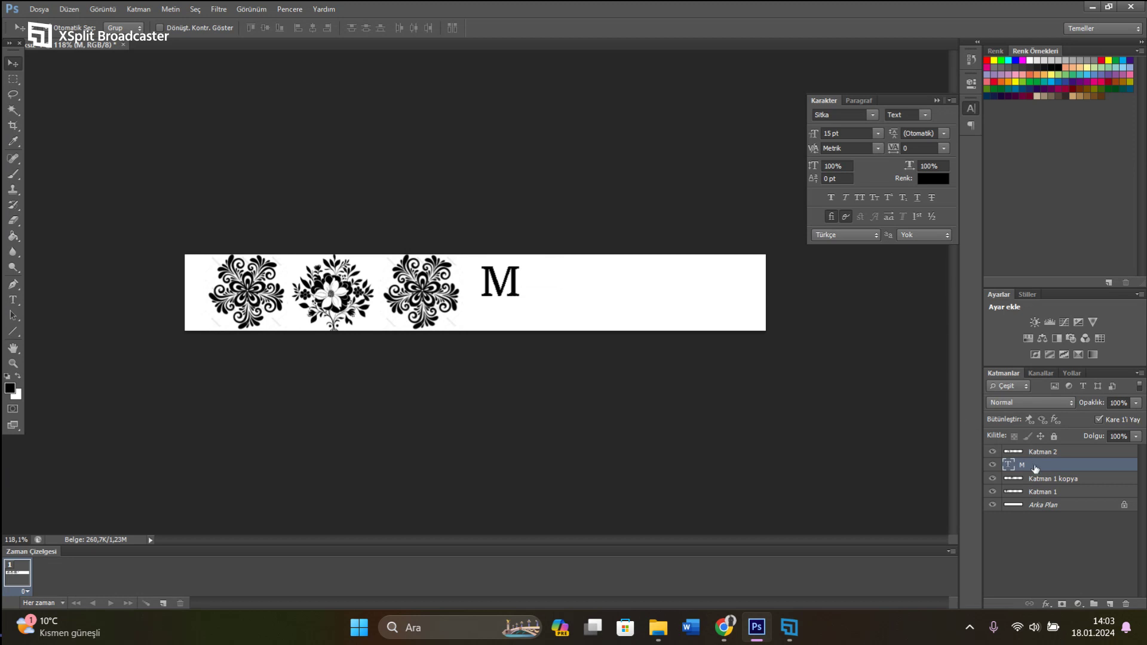
Change the font of the letter M to Sketch Time
{"action": "double_click", "coordinate": [1010, 465]}
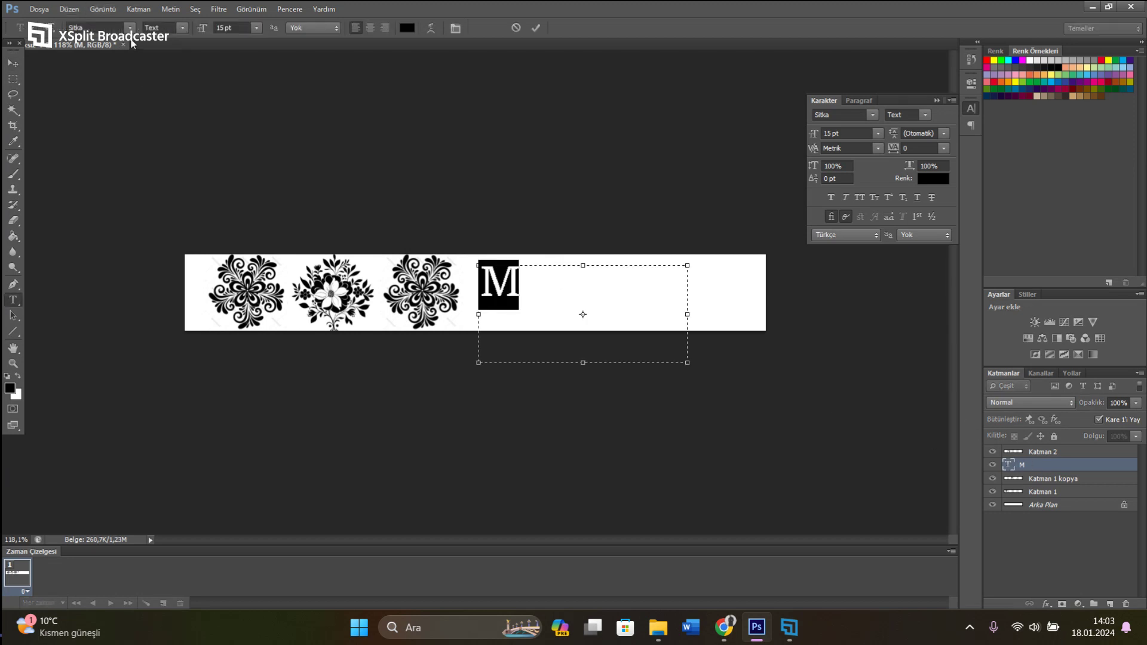
{"action": "left_click", "coordinate": [131, 29]}
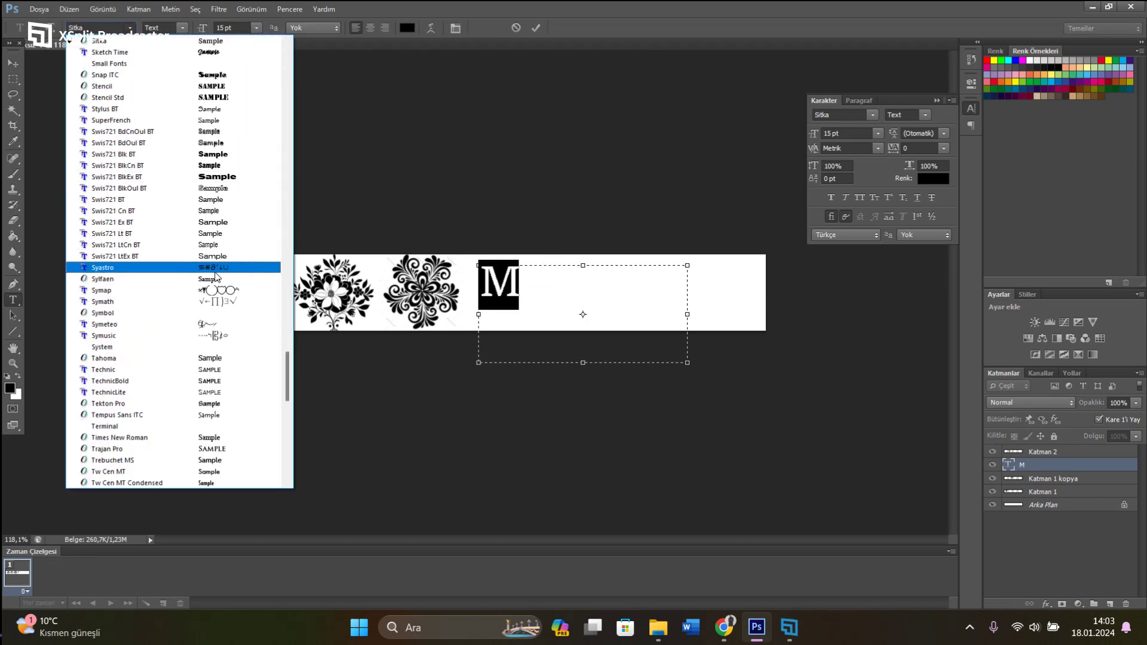
{"action": "scroll", "coordinate": [212, 221], "scroll_direction": "up", "scroll_amount": 2}
{"action": "left_click", "coordinate": [210, 148]}
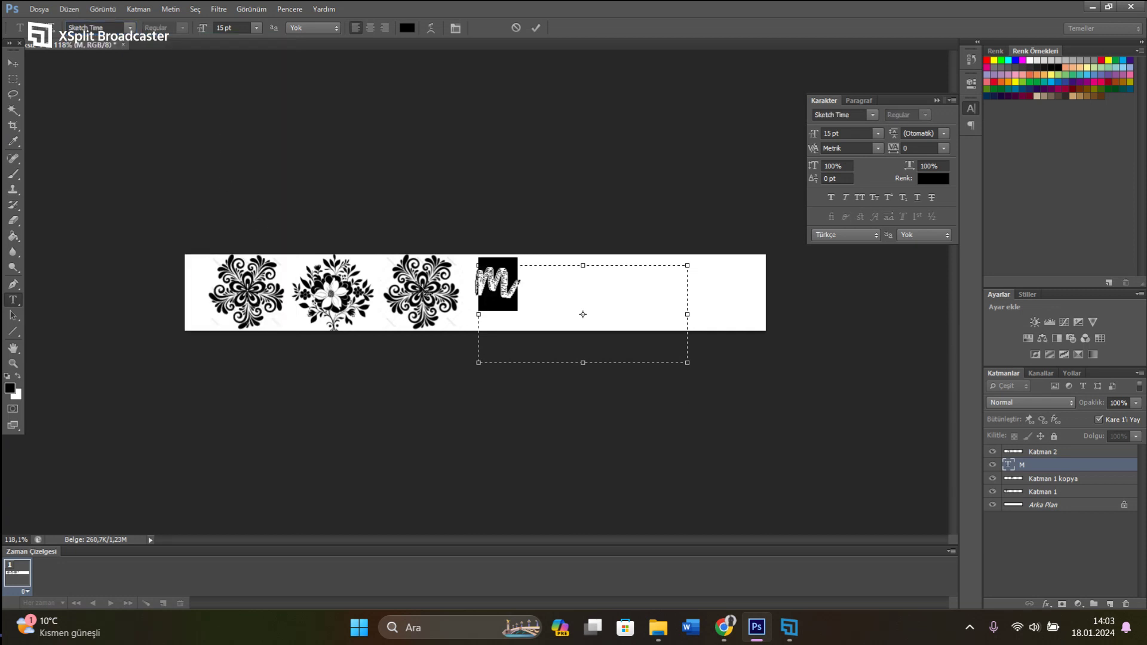
Change the font of the letter M to ScriptC
{"action": "left_click", "coordinate": [129, 28]}
{"action": "scroll", "coordinate": [185, 101], "scroll_direction": "up", "scroll_amount": 3}
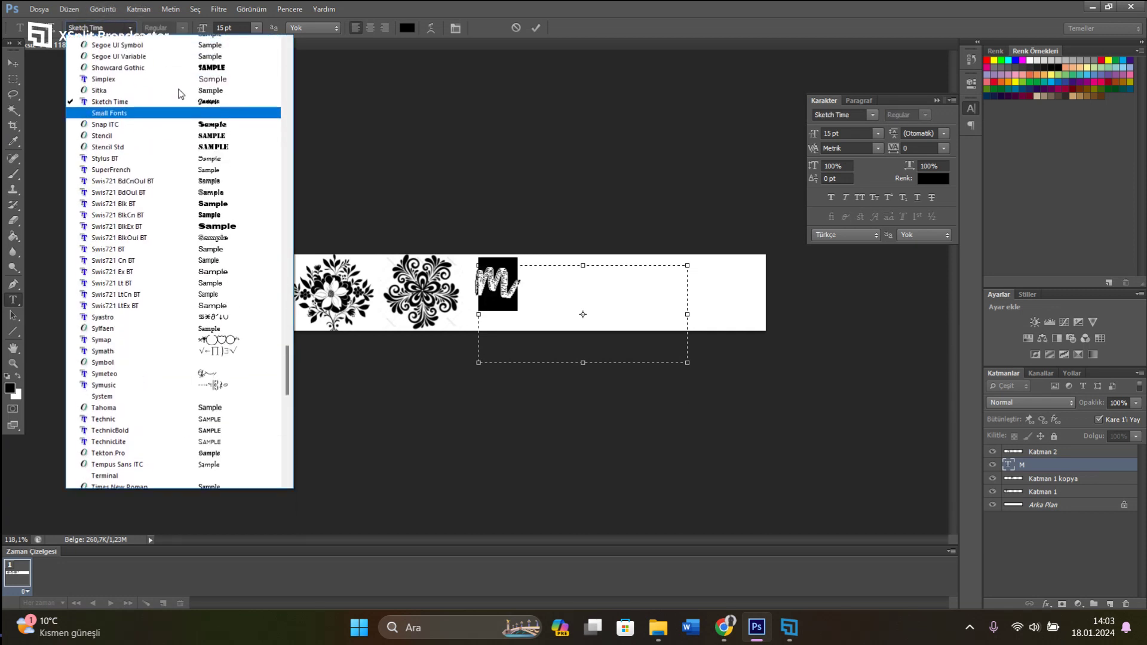
{"action": "left_click", "coordinate": [202, 154]}
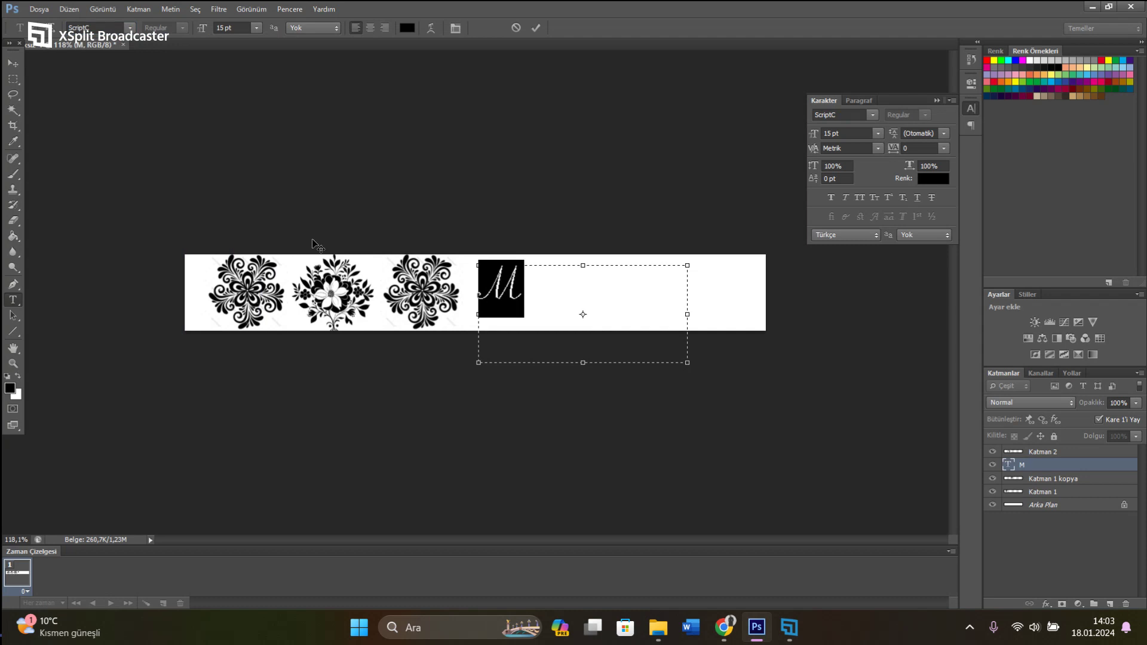
Extend the letter M to the word Menekse, spelled with a plain s
{"action": "left_click", "coordinate": [534, 297]}
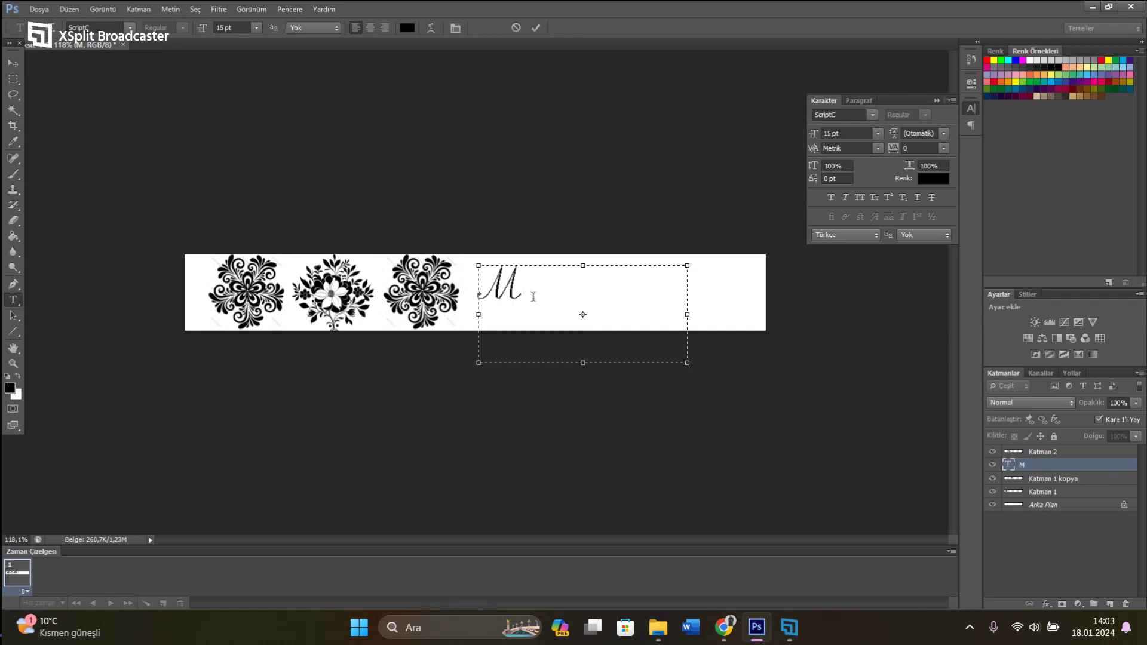
{"action": "type", "text": "enekşe"}
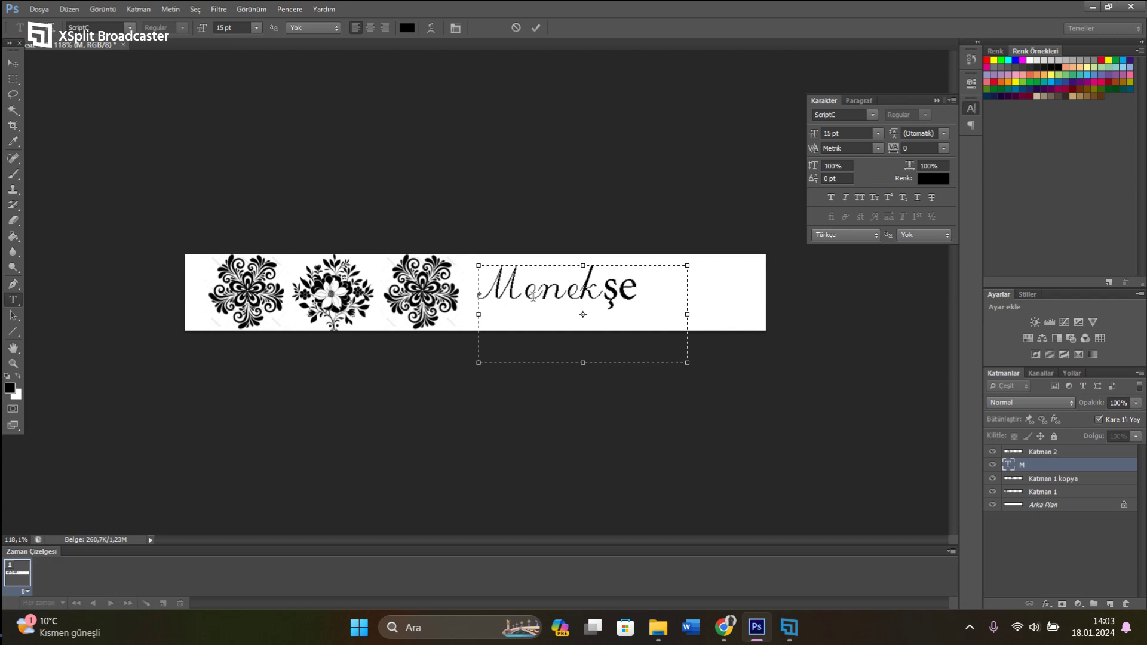
{"action": "key", "text": "BackSpace"}
{"action": "key", "text": "BackSpace"}
{"action": "key", "text": "BackSpace"}
{"action": "type", "text": "ke"}
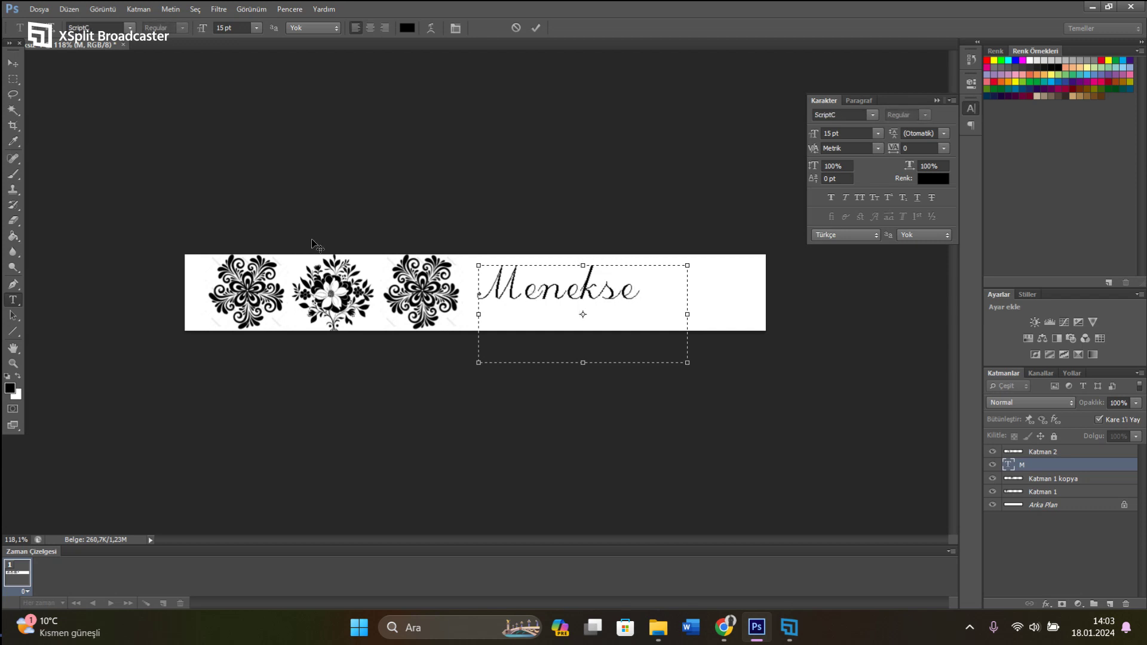
Move the third ornament to the other side of the lettering and place Menekse centred between the Freepik flower and that ornament
{"action": "left_click", "coordinate": [14, 63]}
{"action": "left_click_drag", "start_coordinate": [573, 297], "coordinate": [544, 302]}
{"action": "left_click_drag", "start_coordinate": [441, 292], "coordinate": [720, 299]}
{"action": "left_click_drag", "start_coordinate": [490, 298], "coordinate": [419, 297]}
{"action": "left_click_drag", "start_coordinate": [655, 285], "coordinate": [599, 285]}
{"action": "mouse_move", "coordinate": [531, 303]}
{"action": "left_mouse_down"}
{"action": "mouse_move", "coordinate": [534, 295]}
{"action": "mouse_move", "coordinate": [532, 304]}
{"action": "left_mouse_up"}
{"action": "left_click", "coordinate": [1028, 453]}
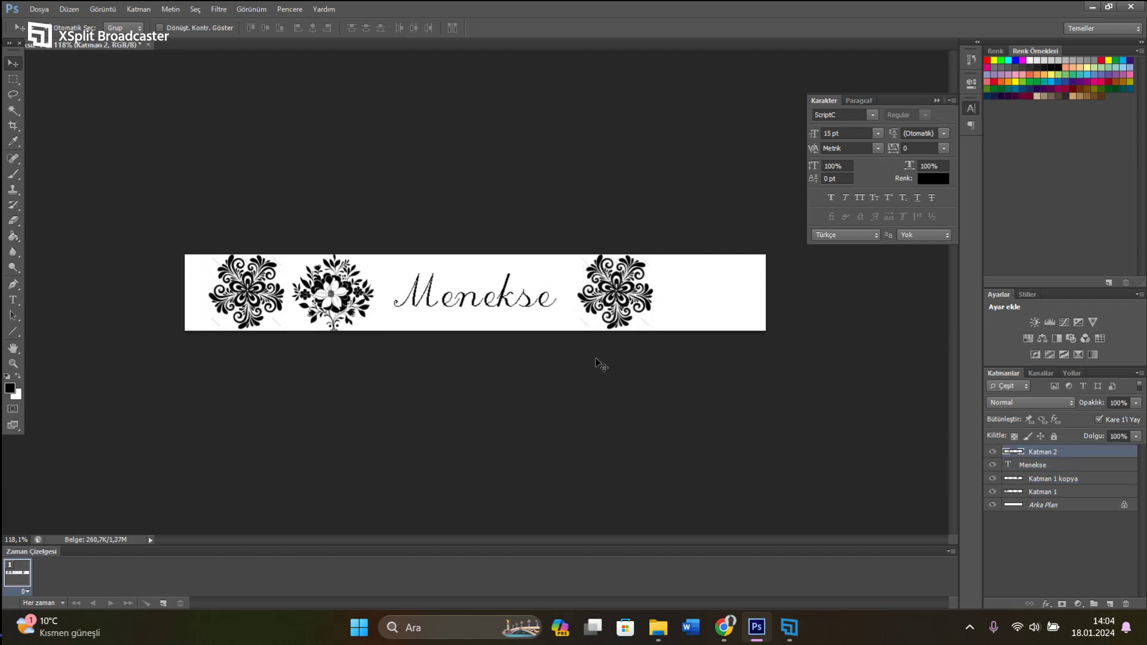
Duplicate the Menekse text layer and offset the copy slightly from the original to thicken the lettering
{"action": "left_click", "coordinate": [458, 308]}
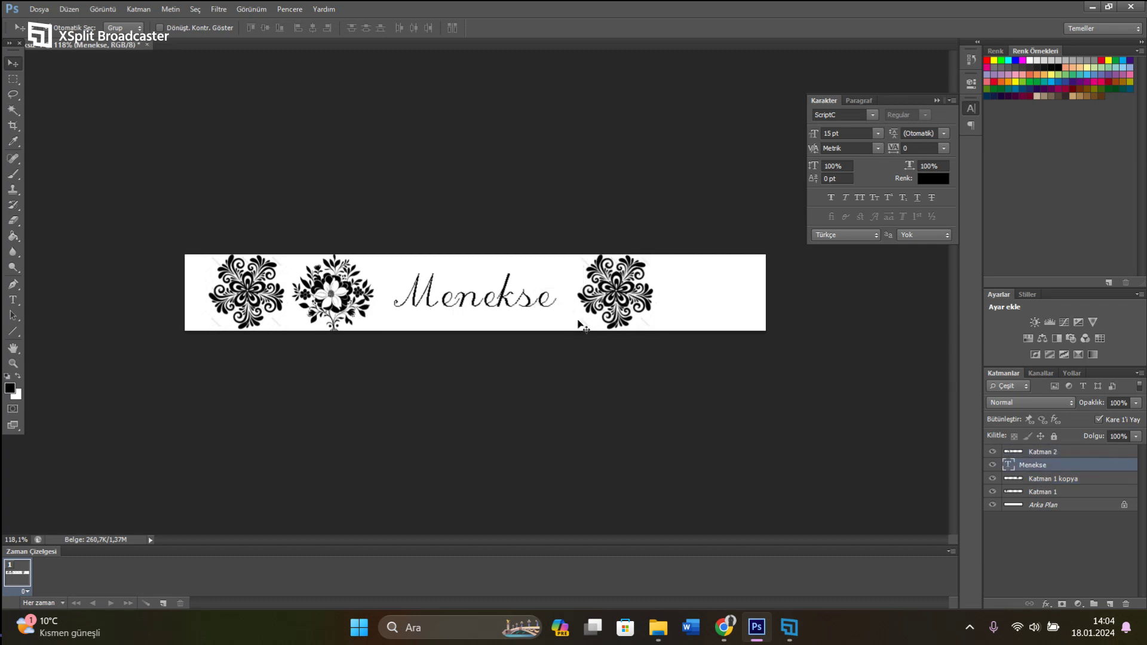
{"action": "right_click", "coordinate": [1025, 469]}
{"action": "left_click", "coordinate": [941, 109]}
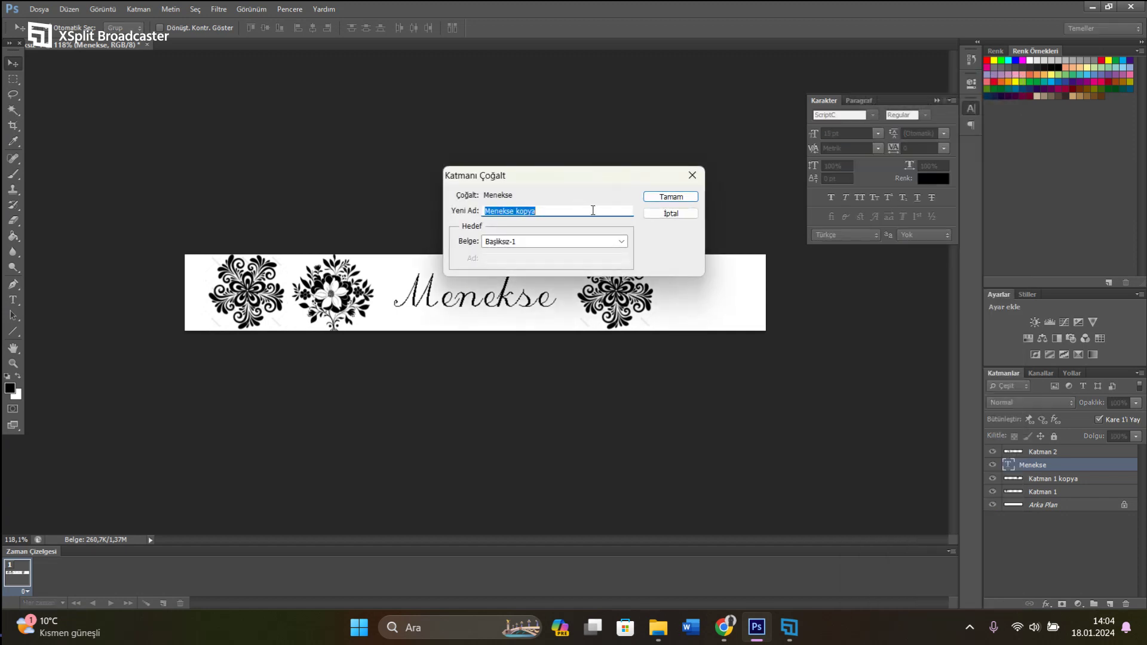
{"action": "left_click", "coordinate": [657, 201]}
{"action": "left_click_drag", "start_coordinate": [524, 297], "coordinate": [523, 288]}
{"action": "key", "text": "Down"}
{"action": "key", "text": "Down"}
{"action": "key", "text": "Down"}
{"action": "key", "text": "Down"}
{"action": "key", "text": "Down"}
{"action": "key", "text": "Down"}
{"action": "key", "text": "Down"}
{"action": "key", "text": "Down"}
{"action": "key", "text": "Down"}
{"action": "key", "text": "Down"}
{"action": "key", "text": "Right"}
{"action": "key", "text": "Right"}
{"action": "key", "text": "Right"}
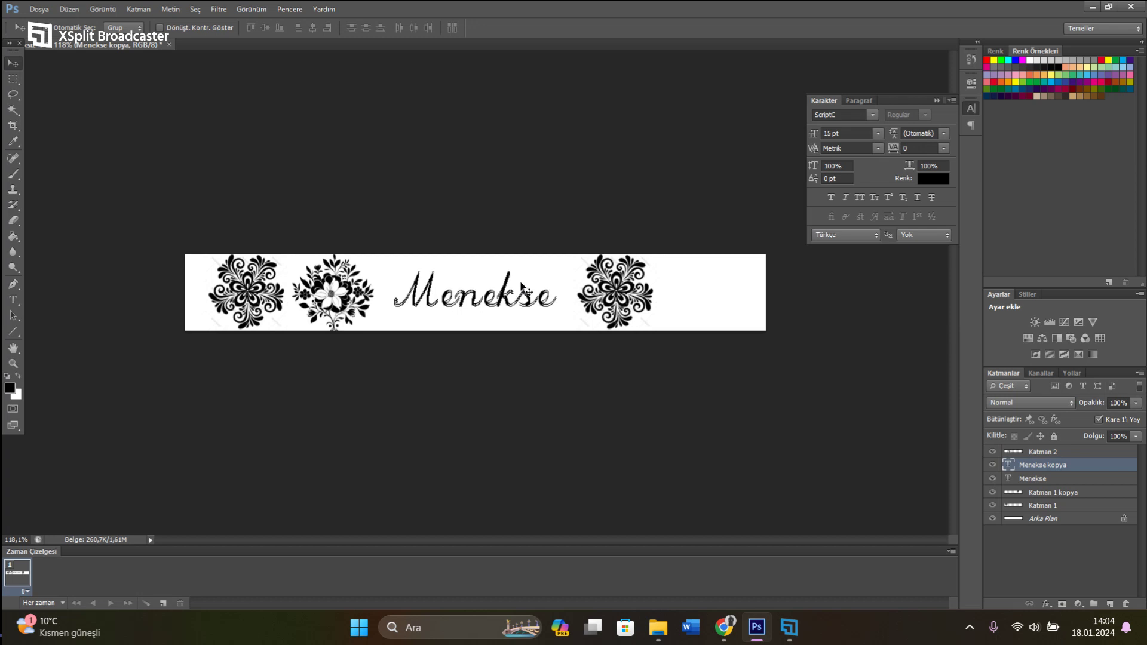
Duplicate the Freepik flower layer (Katman 2) and place the copy right of the last ornament at the strip's end
{"action": "scroll", "coordinate": [506, 308], "scroll_direction": "up", "scroll_amount": 3}
{"action": "scroll", "coordinate": [506, 309], "scroll_direction": "down", "scroll_amount": 3}
{"action": "key", "text": "alt+bracketright"}
{"action": "right_click", "coordinate": [1054, 454]}
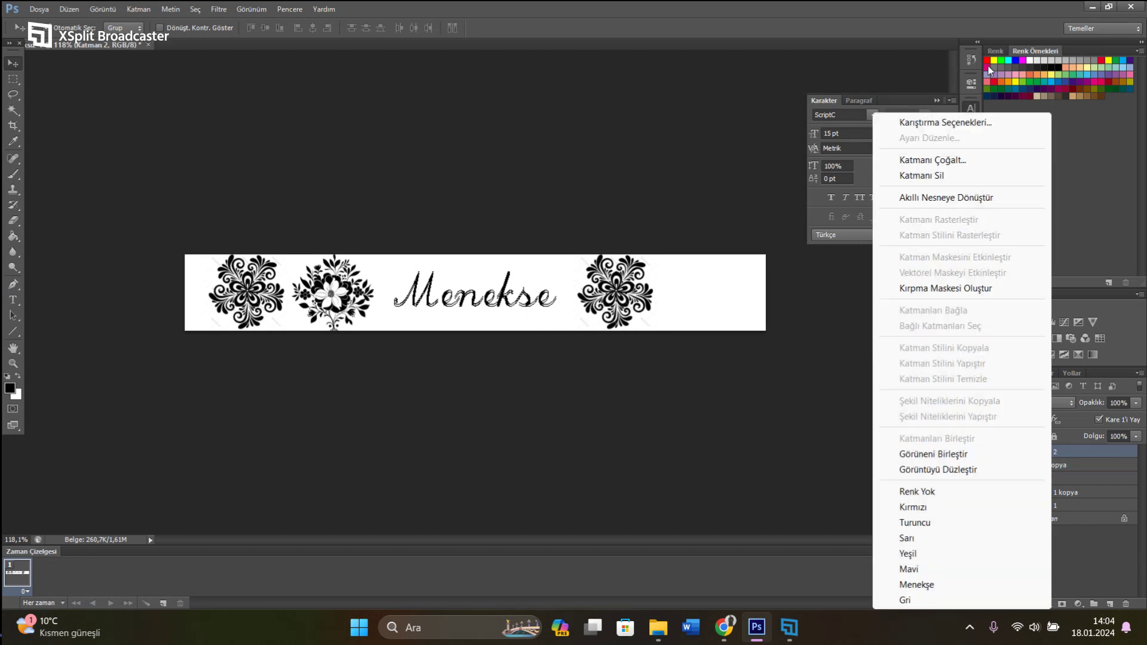
{"action": "left_click", "coordinate": [976, 157]}
{"action": "key", "text": "Return"}
{"action": "left_click_drag", "start_coordinate": [628, 297], "coordinate": [721, 297]}
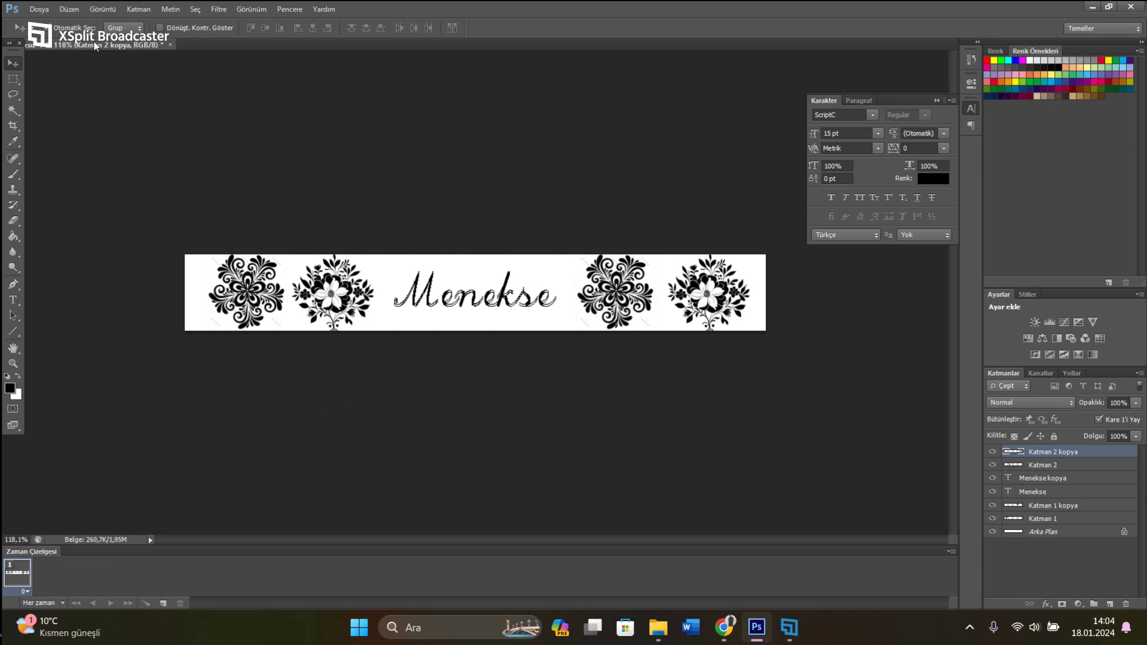
Save the strip to the desktop as a JPEG named menekşe with maximum quality 12
{"action": "left_click", "coordinate": [39, 11]}
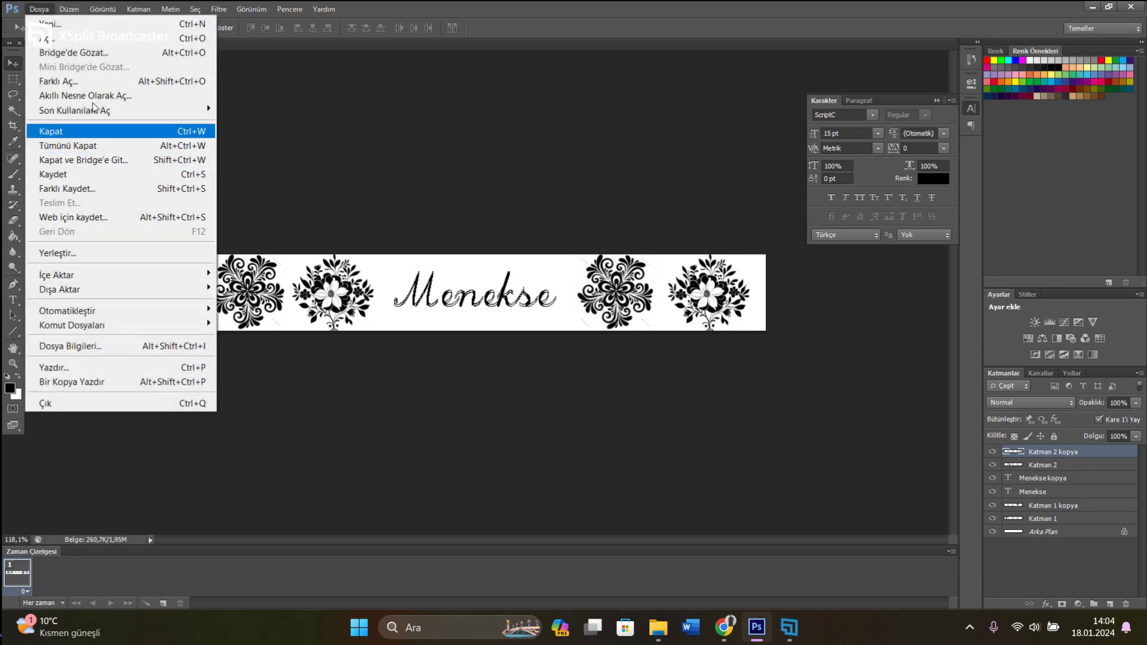
{"action": "left_click", "coordinate": [90, 190]}
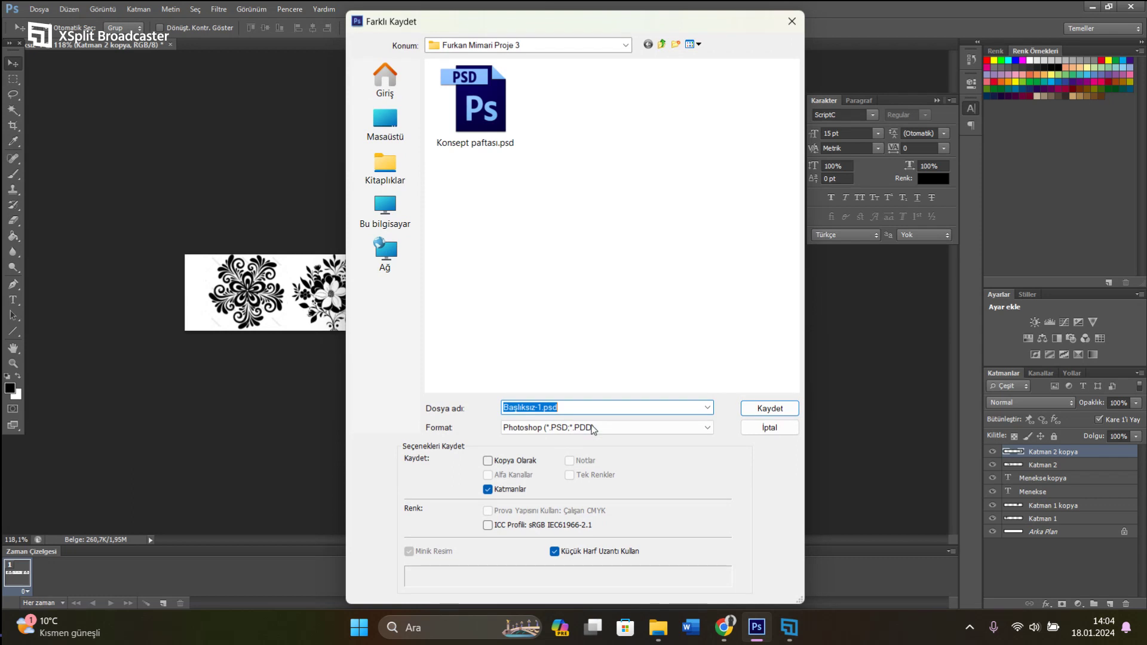
{"action": "left_click", "coordinate": [604, 428]}
{"action": "left_click", "coordinate": [561, 526]}
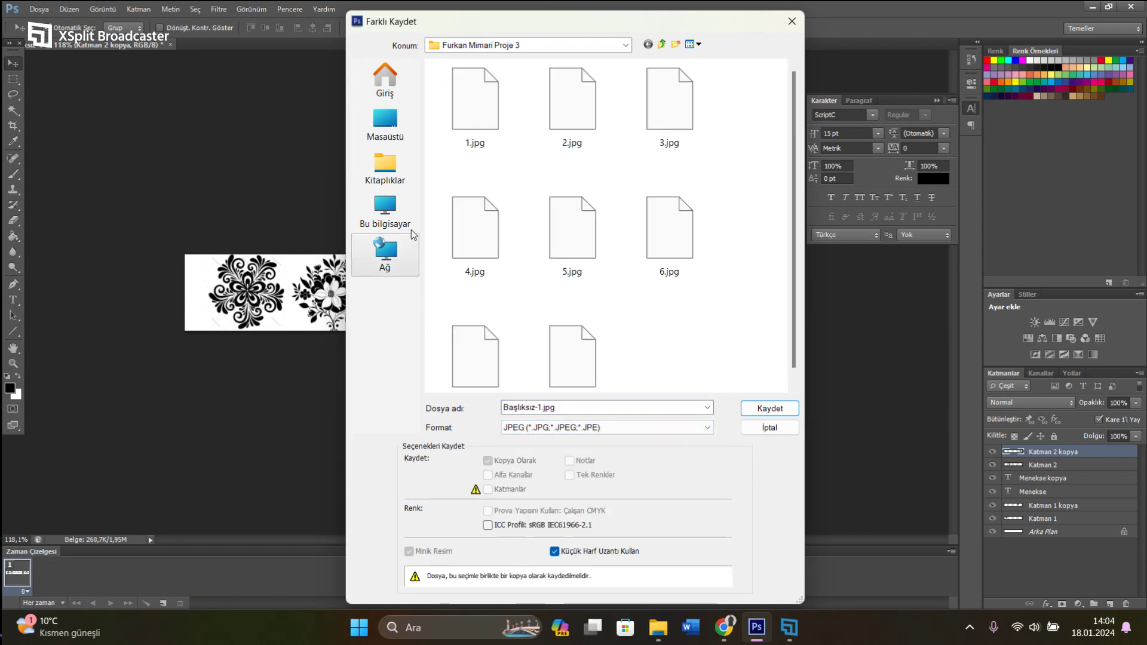
{"action": "left_click", "coordinate": [392, 132]}
{"action": "double_click", "coordinate": [556, 407]}
{"action": "type", "text": "menekşe"}
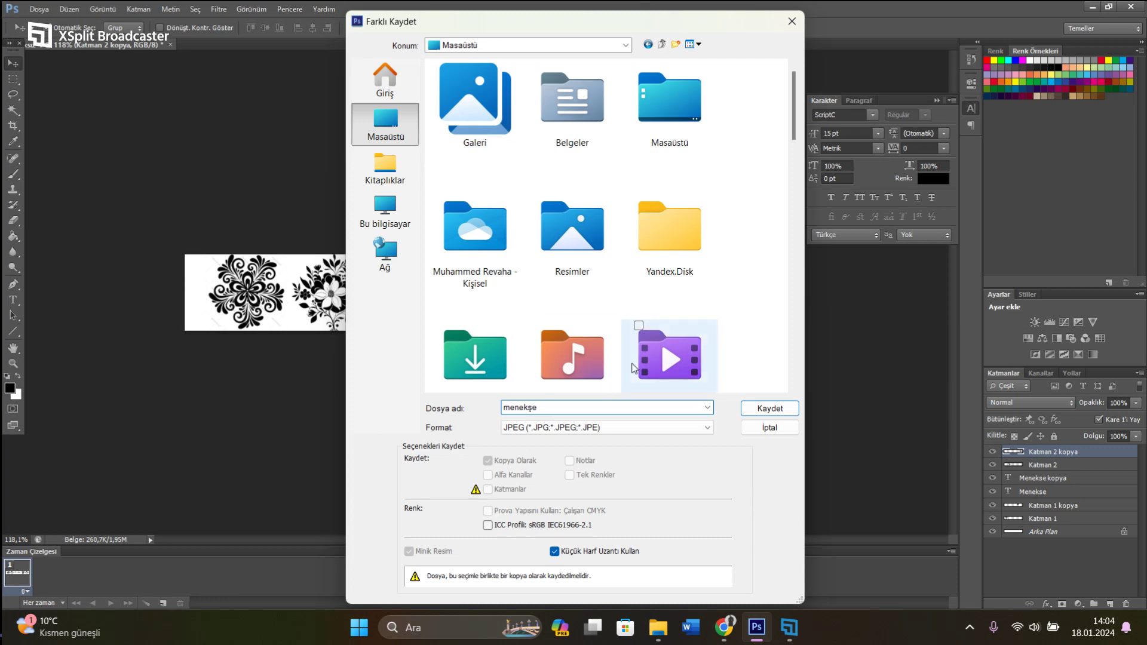
{"action": "left_click_drag", "start_coordinate": [795, 90], "coordinate": [798, 335]}
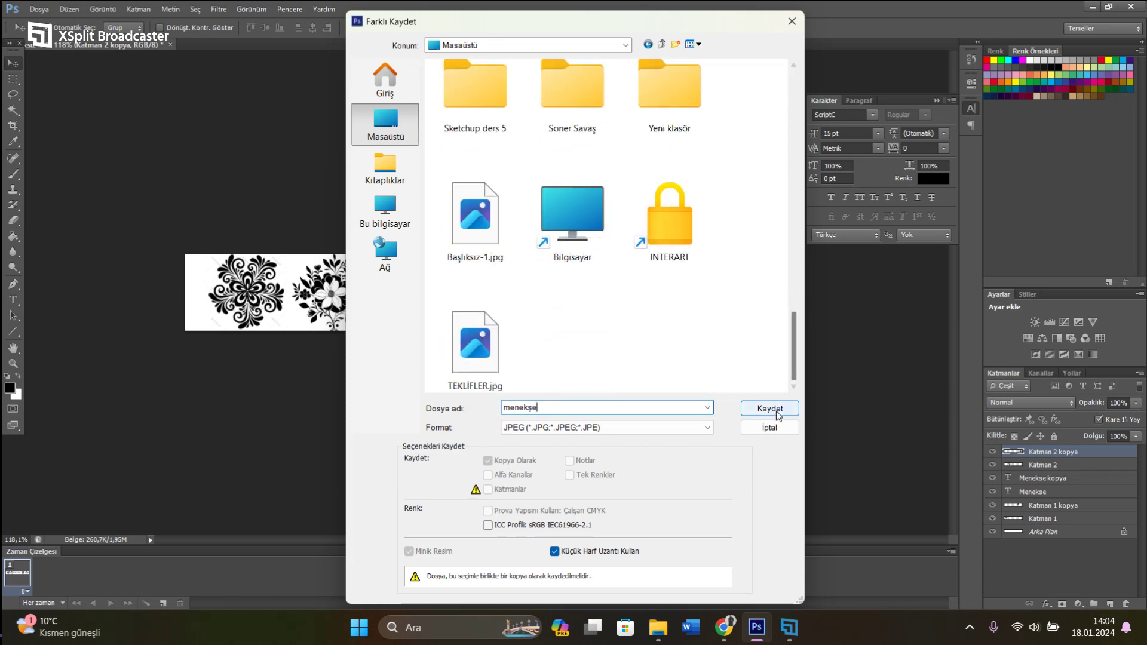
{"action": "left_click", "coordinate": [770, 408]}
{"action": "left_click", "coordinate": [660, 169]}
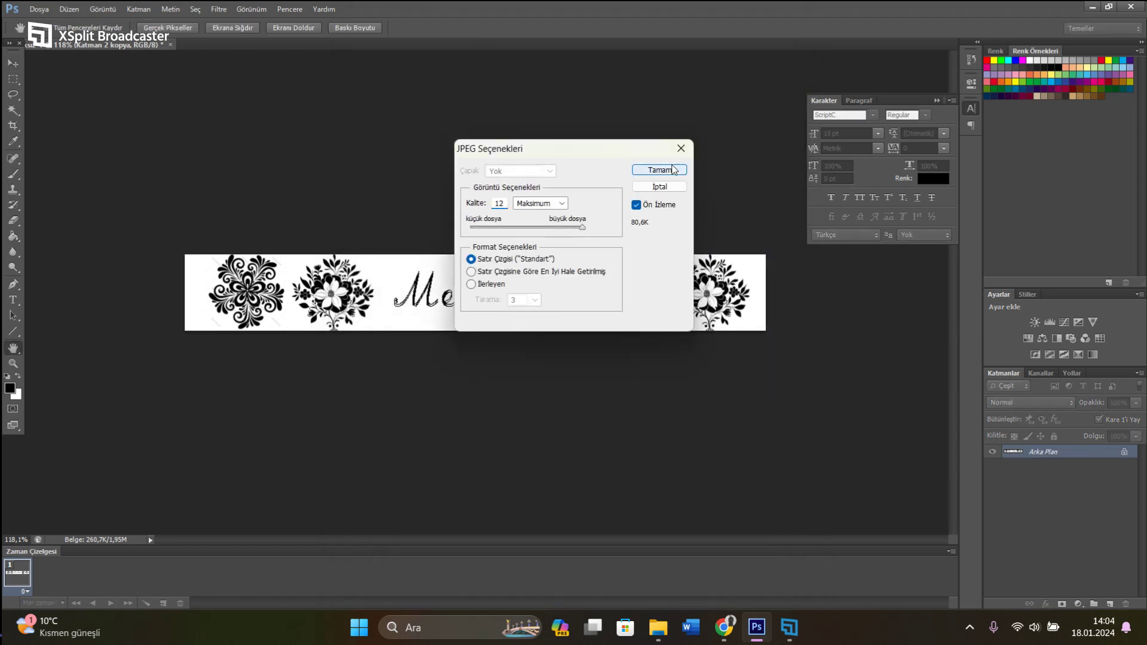
Switch to Jweel in Chrome, add menekşe.jpg from the desktop as the ring relief and apply it to the ring
{"action": "mouse_move", "coordinate": [734, 630]}
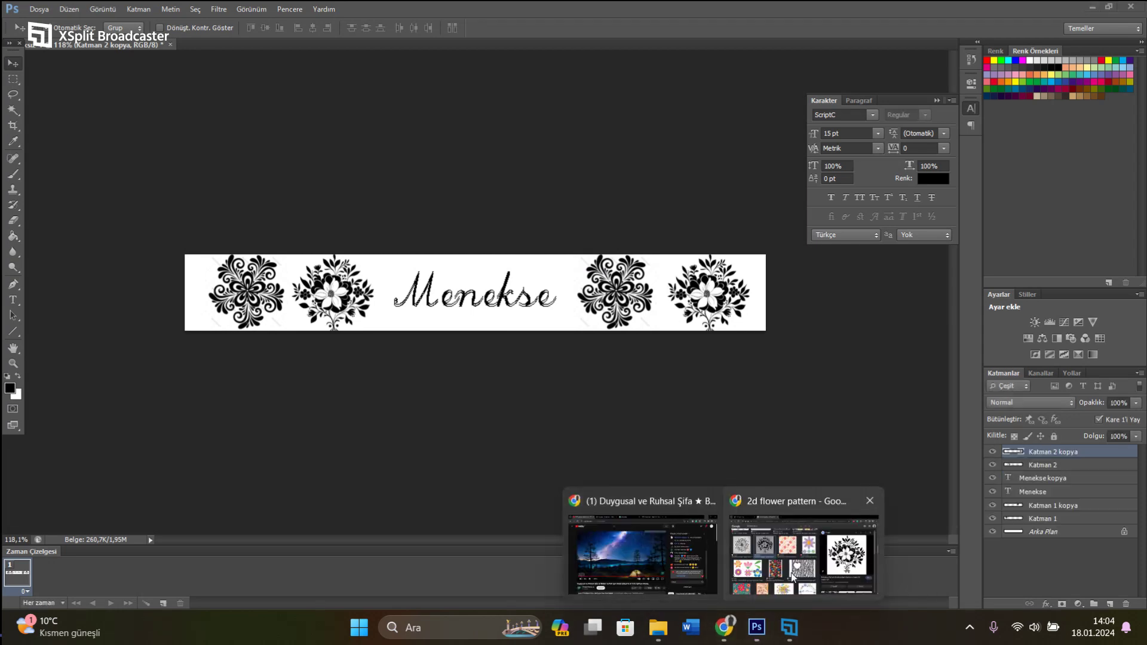
{"action": "left_click", "coordinate": [806, 543]}
{"action": "left_click", "coordinate": [113, 16]}
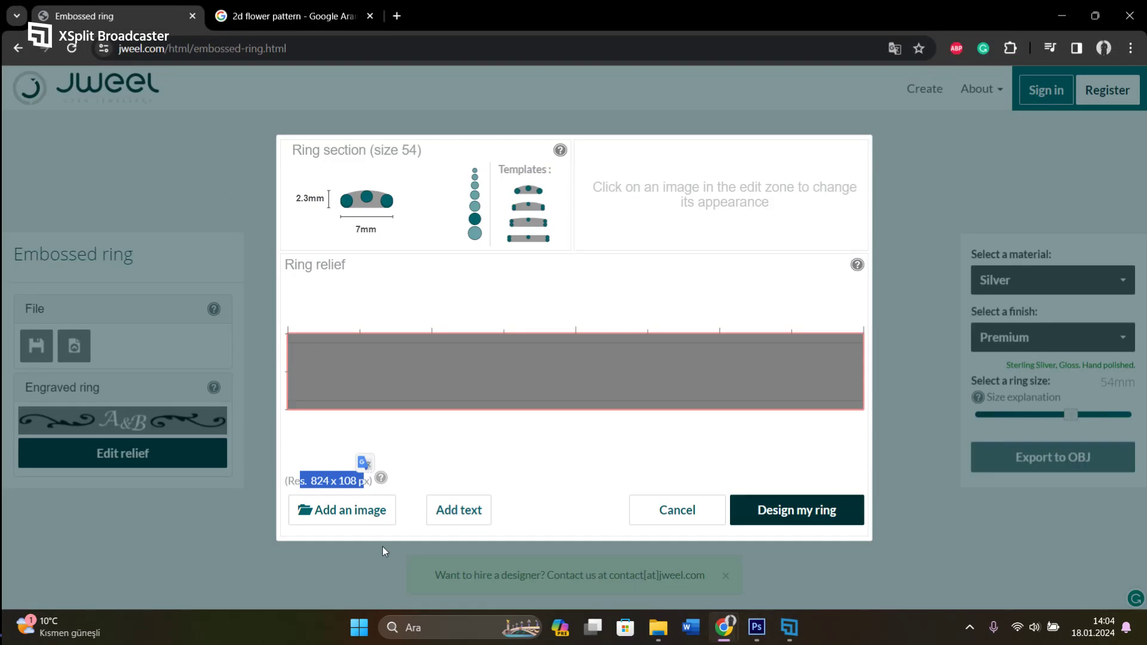
{"action": "left_click", "coordinate": [375, 519]}
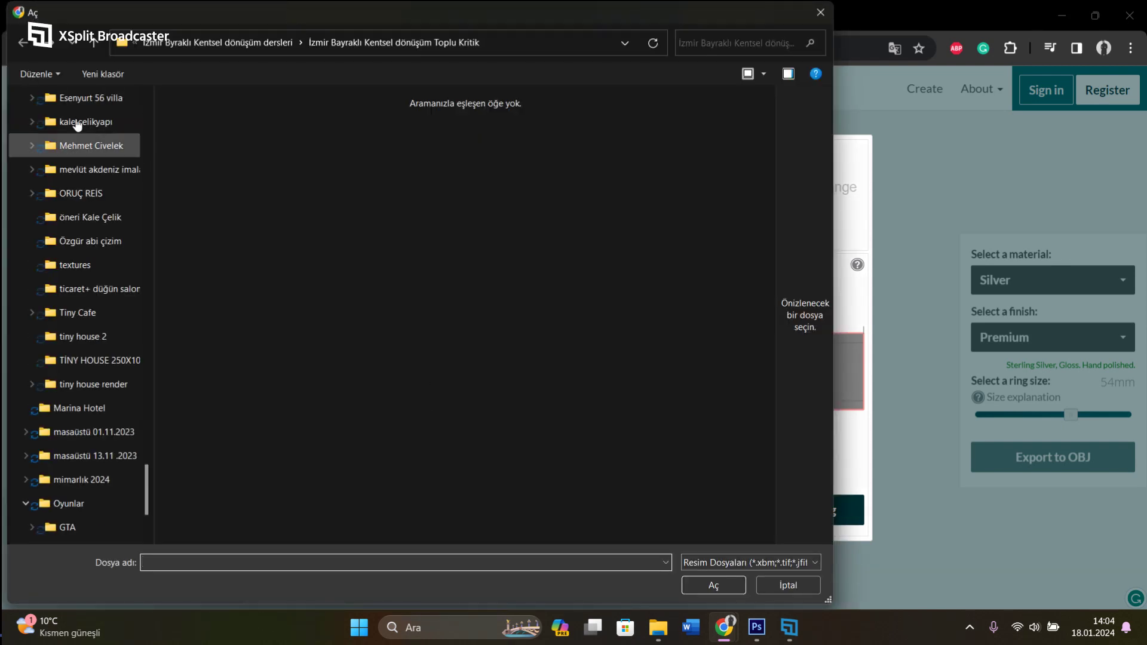
{"action": "scroll", "coordinate": [75, 141], "scroll_direction": "up", "scroll_amount": 20}
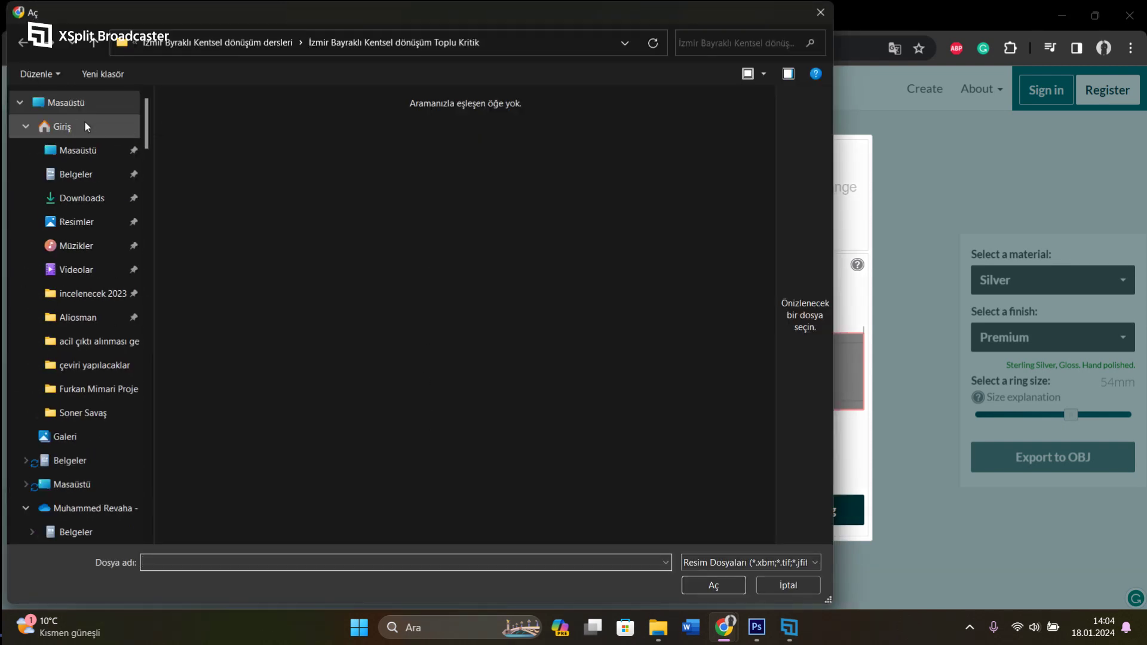
{"action": "left_click", "coordinate": [87, 150]}
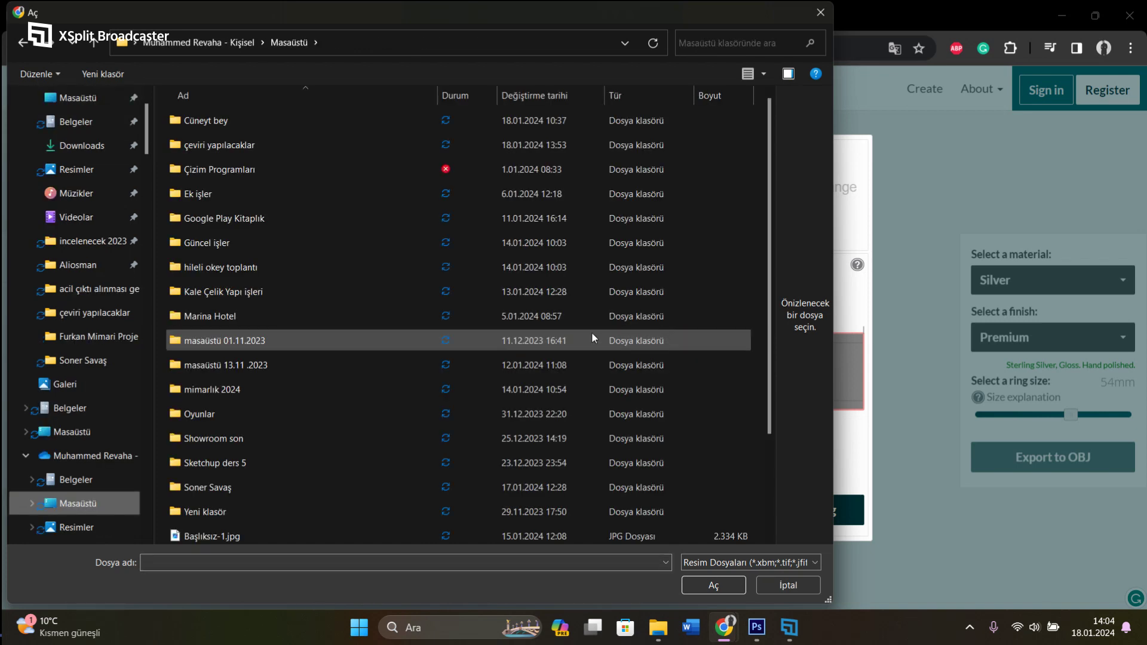
{"action": "scroll", "coordinate": [625, 334], "scroll_direction": "down", "scroll_amount": 3}
{"action": "left_click", "coordinate": [225, 485]}
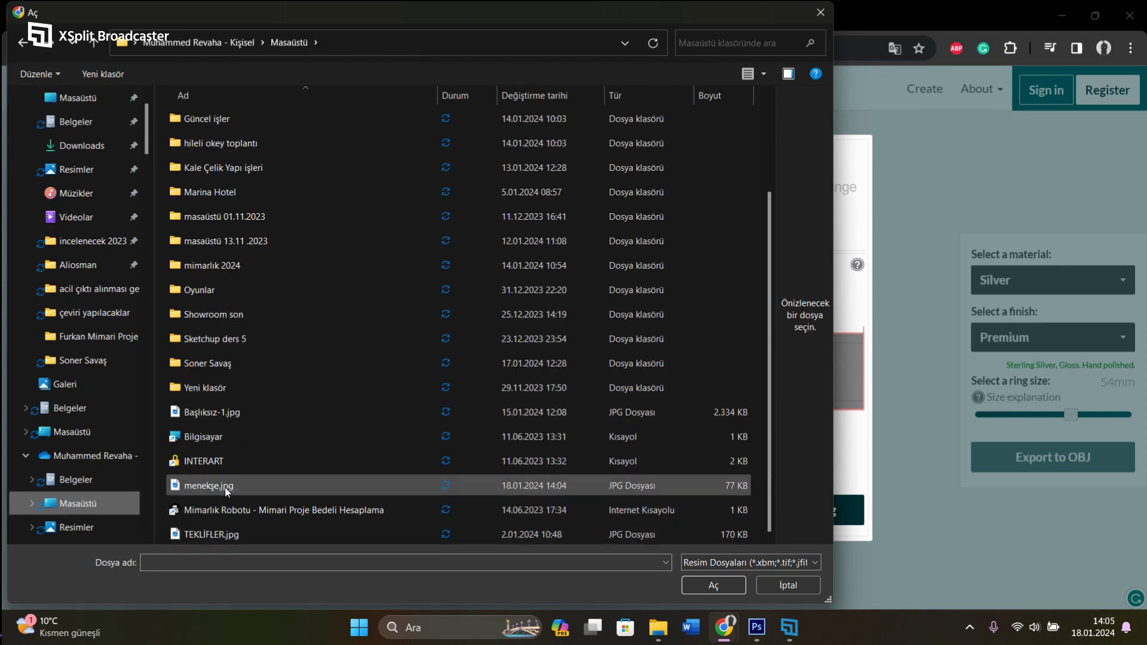
{"action": "left_click", "coordinate": [741, 586]}
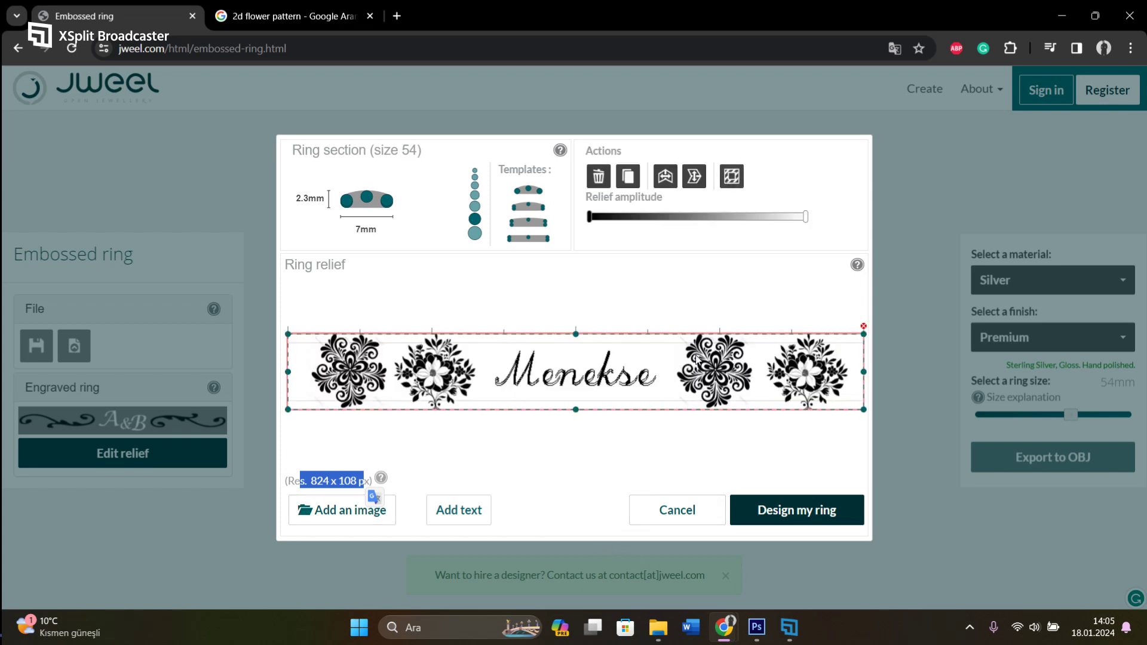
{"action": "left_click", "coordinate": [772, 515]}
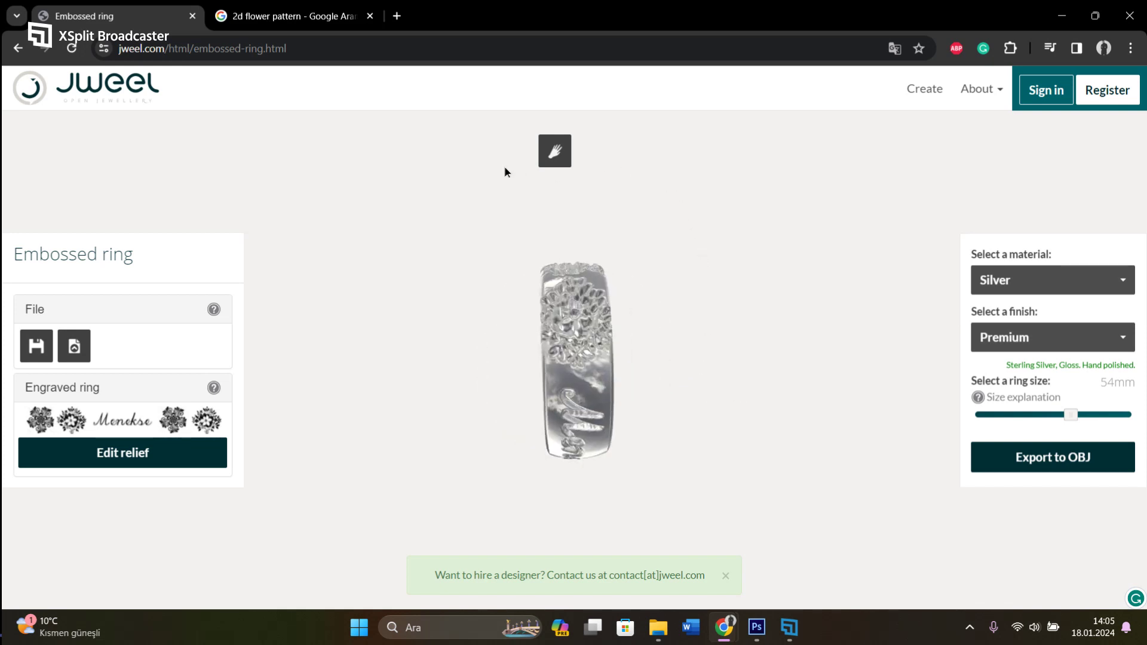
Set the ring's material to Gold
{"action": "left_click", "coordinate": [1073, 290]}
{"action": "left_click", "coordinate": [1006, 330]}
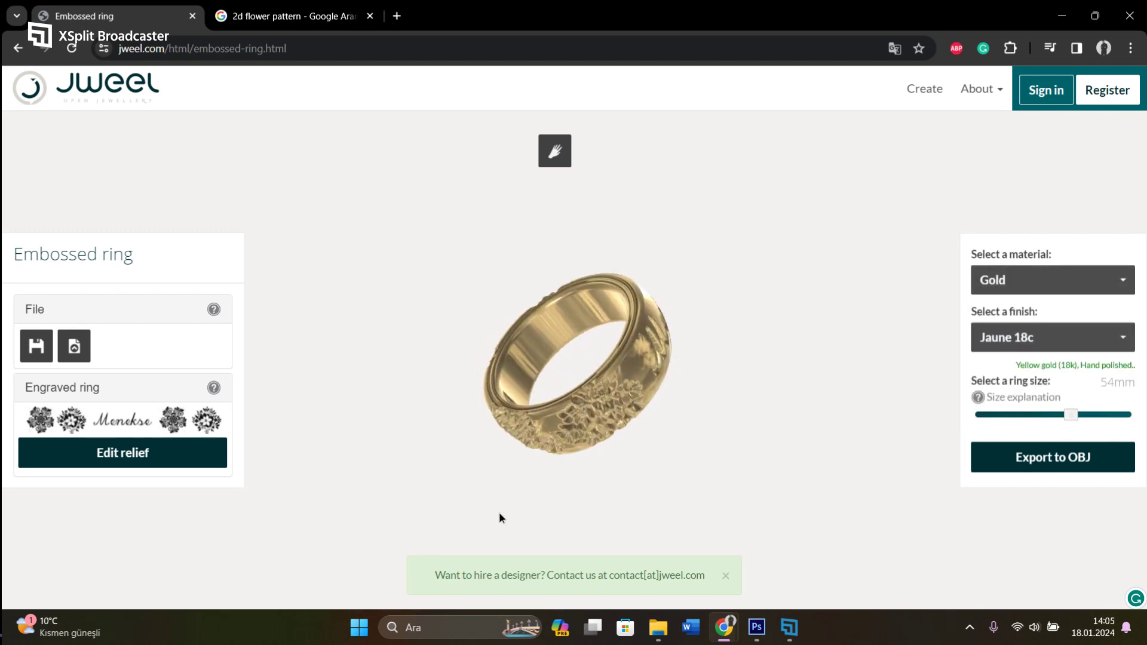
{"action": "left_click", "coordinate": [1015, 290]}
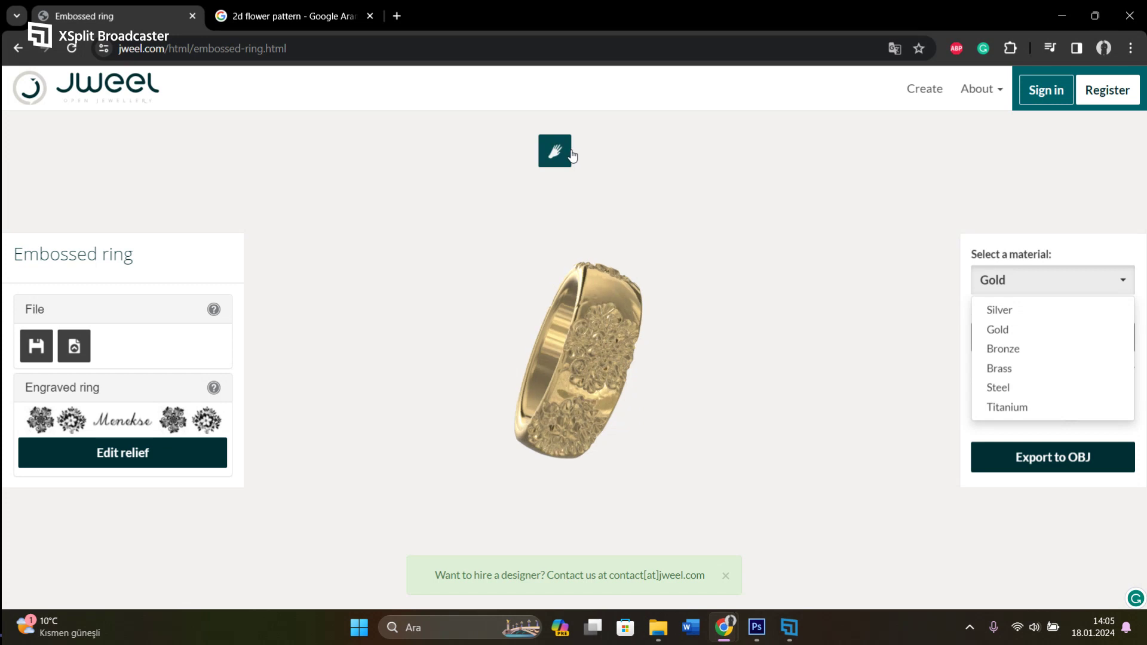
{"action": "left_click", "coordinate": [640, 234]}
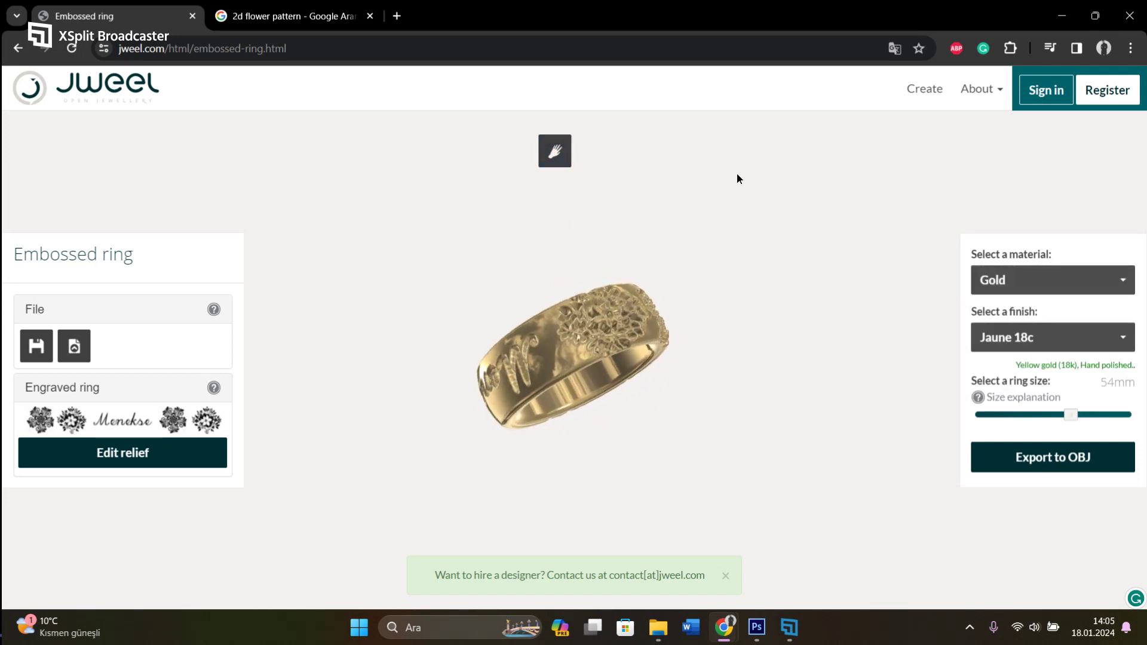
Export the gold ring to OBJ and view its relief from another angle
{"action": "left_click", "coordinate": [1066, 458]}
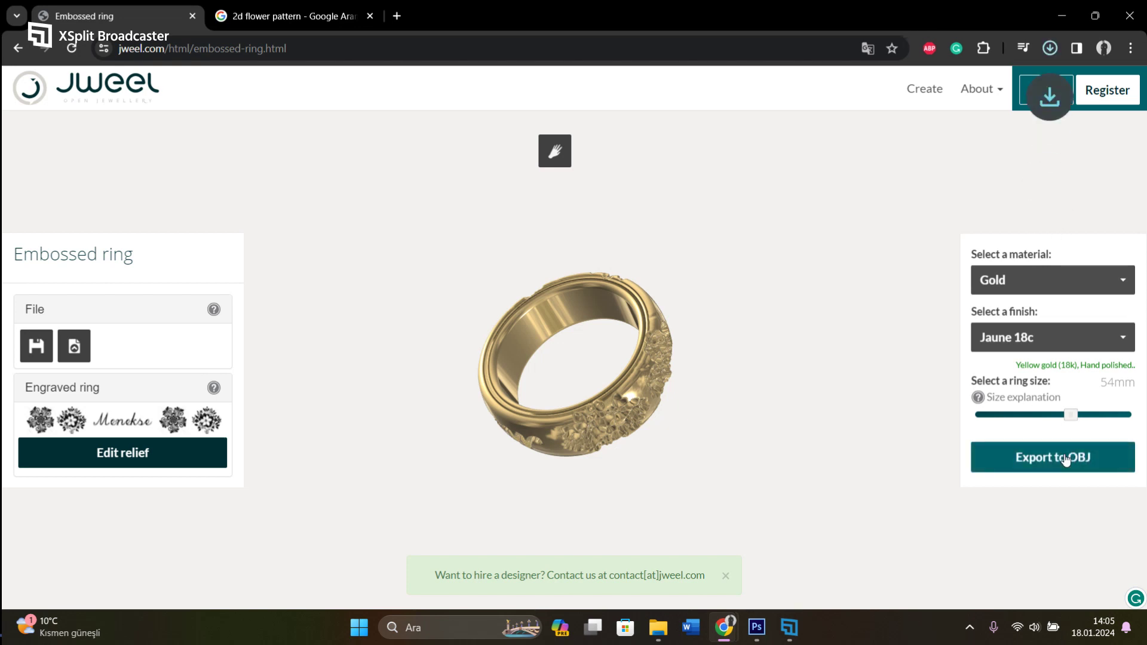
{"action": "left_click", "coordinate": [1052, 48]}
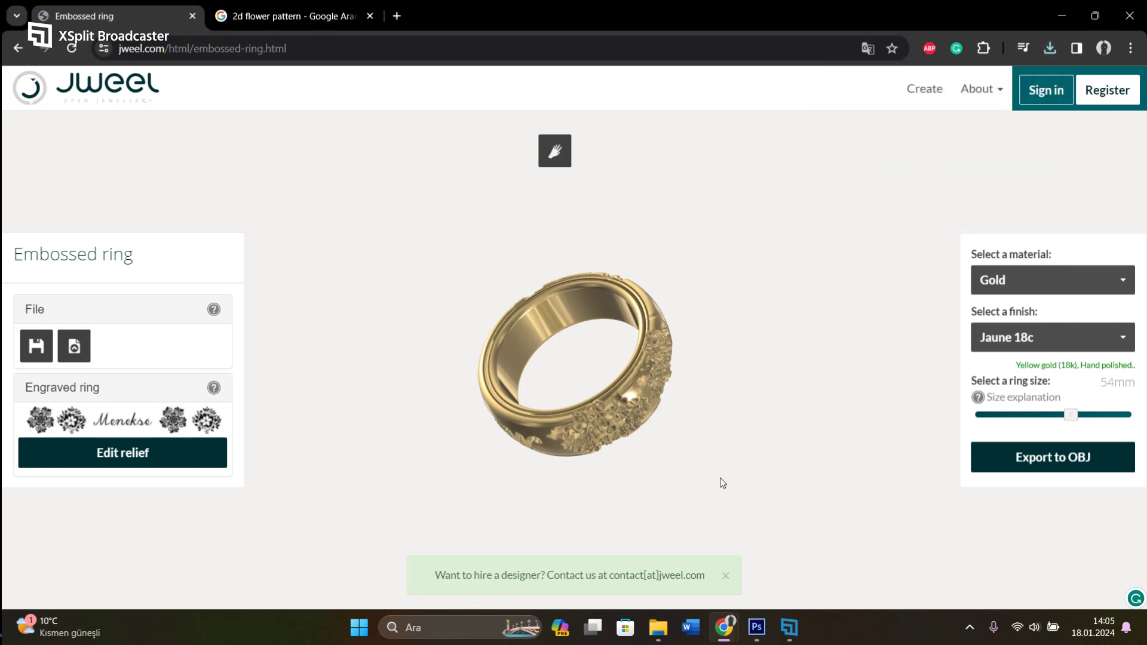
{"action": "left_click_drag", "start_coordinate": [725, 476], "coordinate": [546, 448]}
{"action": "left_click_drag", "start_coordinate": [667, 313], "coordinate": [652, 379]}
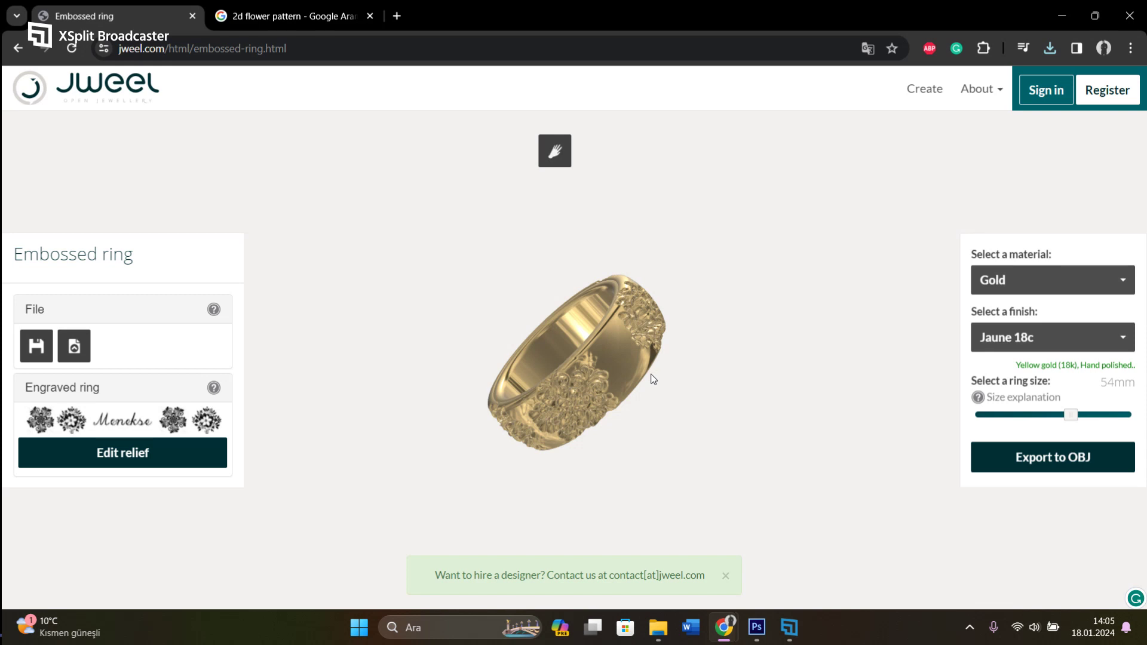